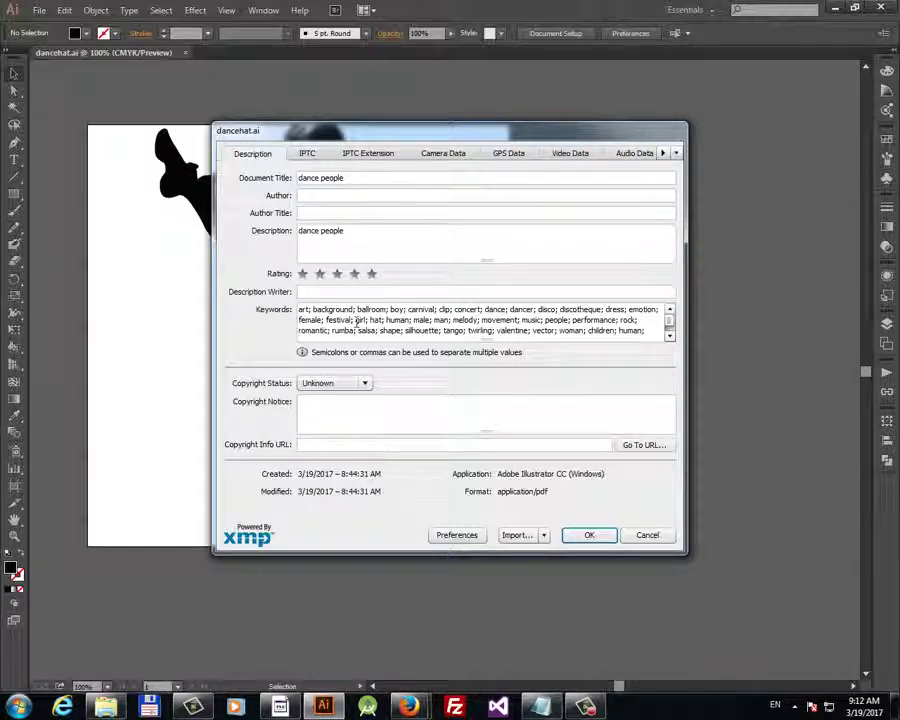
- Accept the file information and save the silhouette drawing to the Desktop as dancehat in Illustrator EPS format
left_click(578, 537)
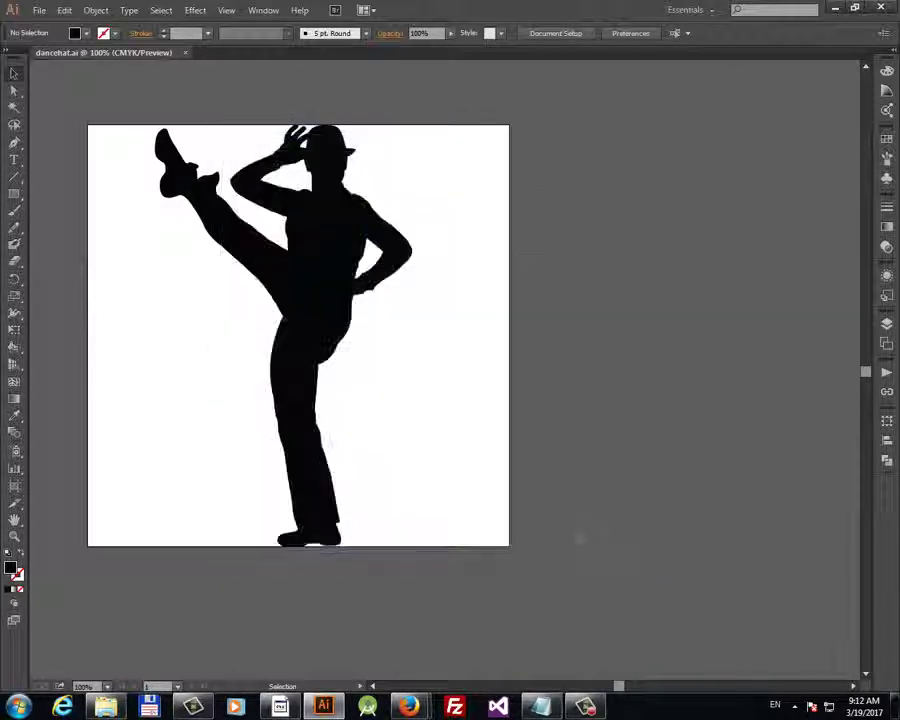
left_click(39, 10)
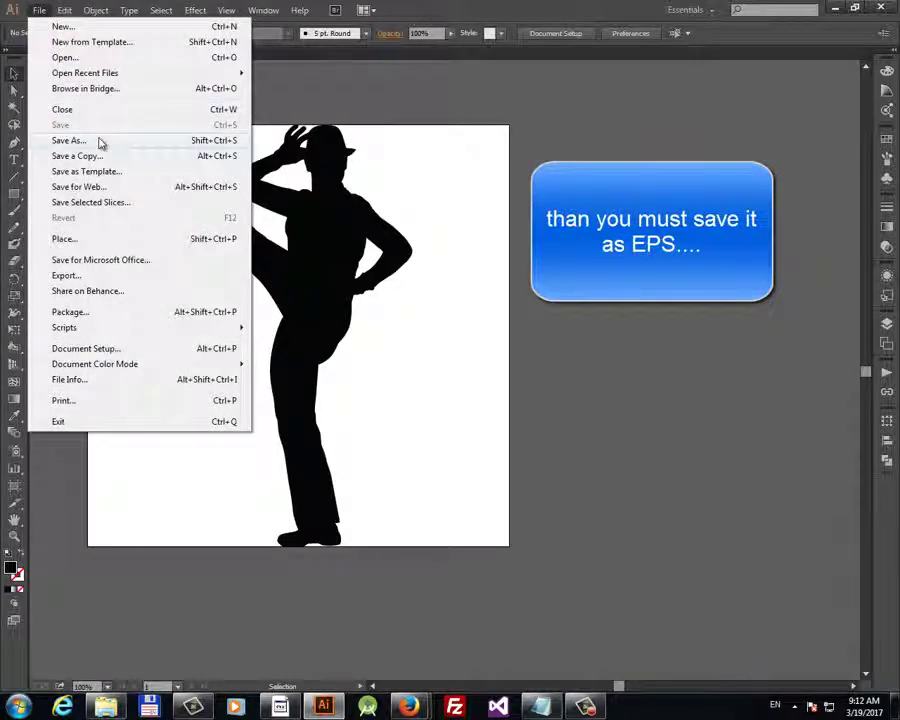
left_click(99, 141)
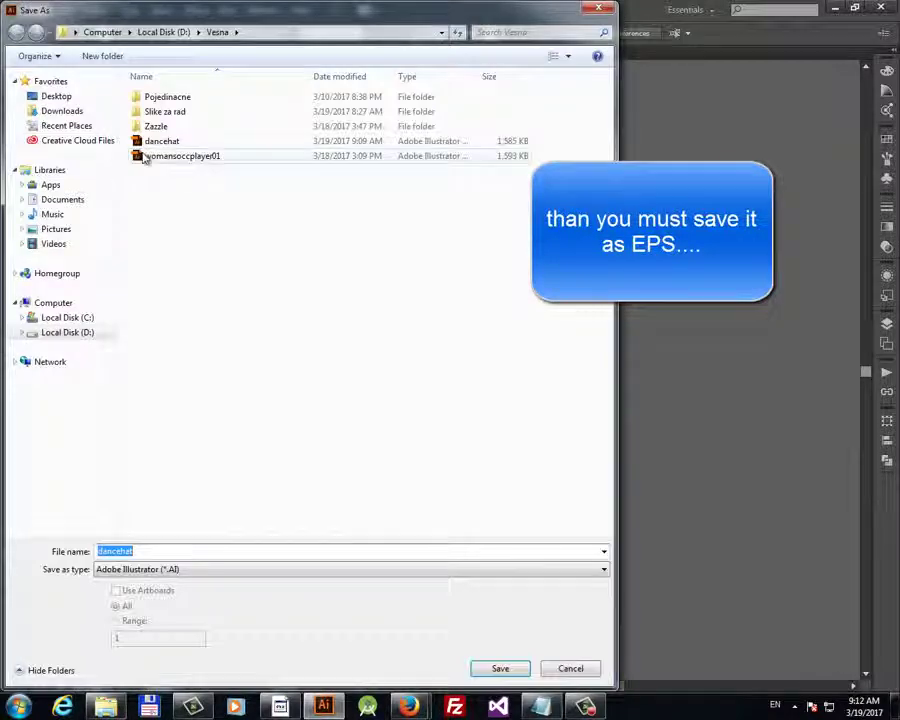
left_click(88, 100)
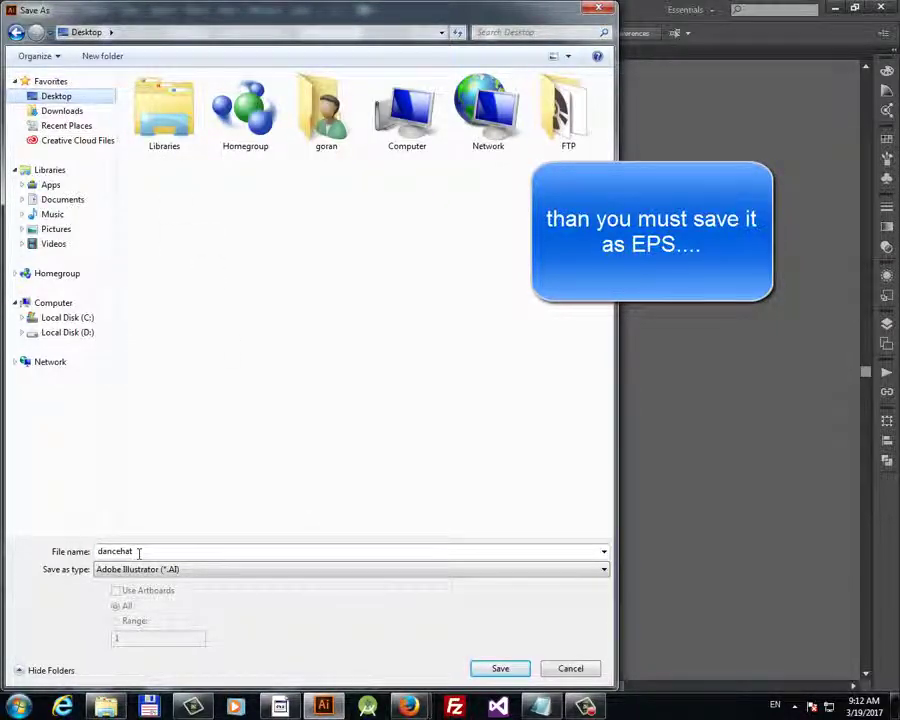
left_click(189, 571)
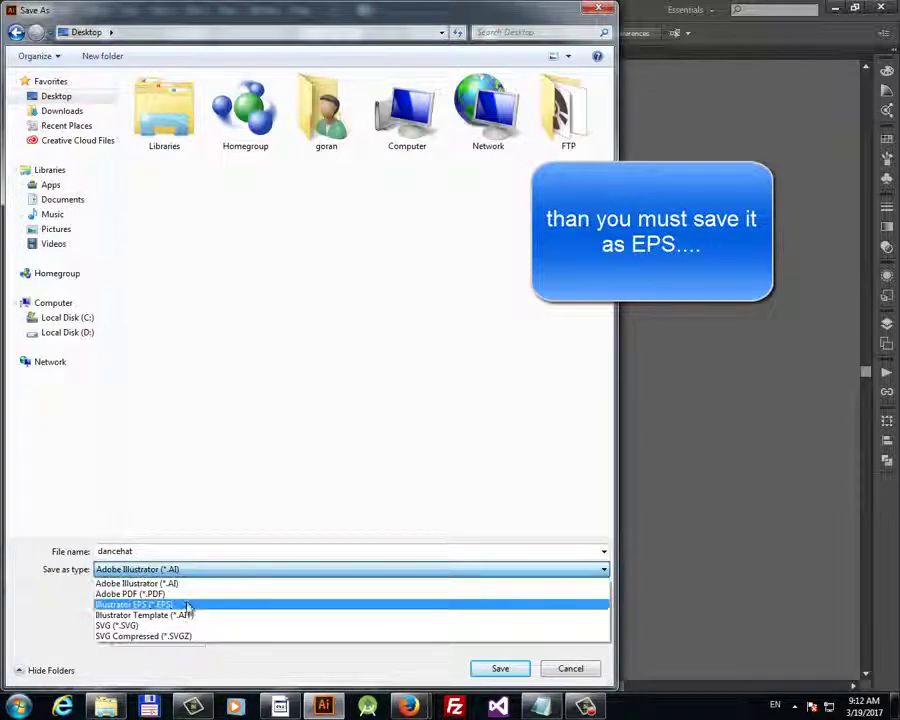
left_click(186, 606)
left_click(490, 668)
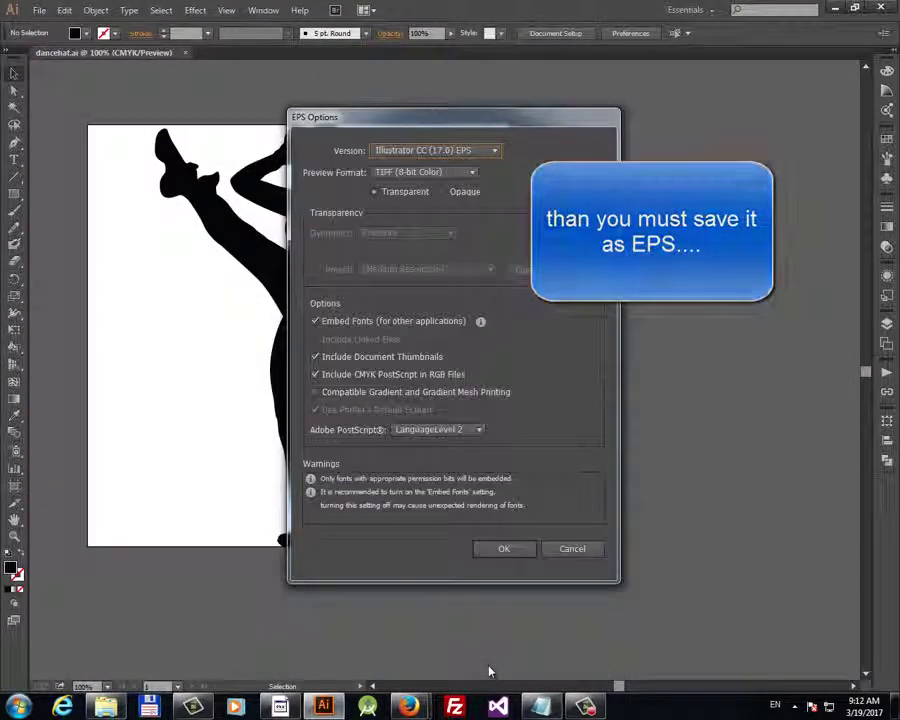
- Set the EPS options to version Illustrator 10 EPS, preview format None and no embedded fonts, and close the saved document
left_click(494, 150)
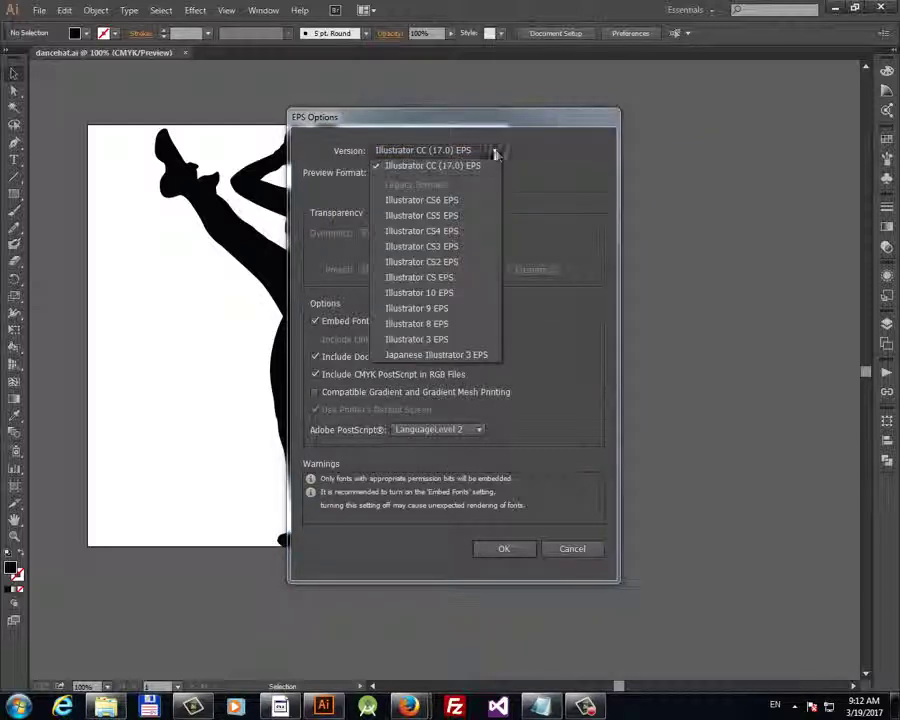
left_click(458, 293)
left_click(466, 175)
left_click(445, 189)
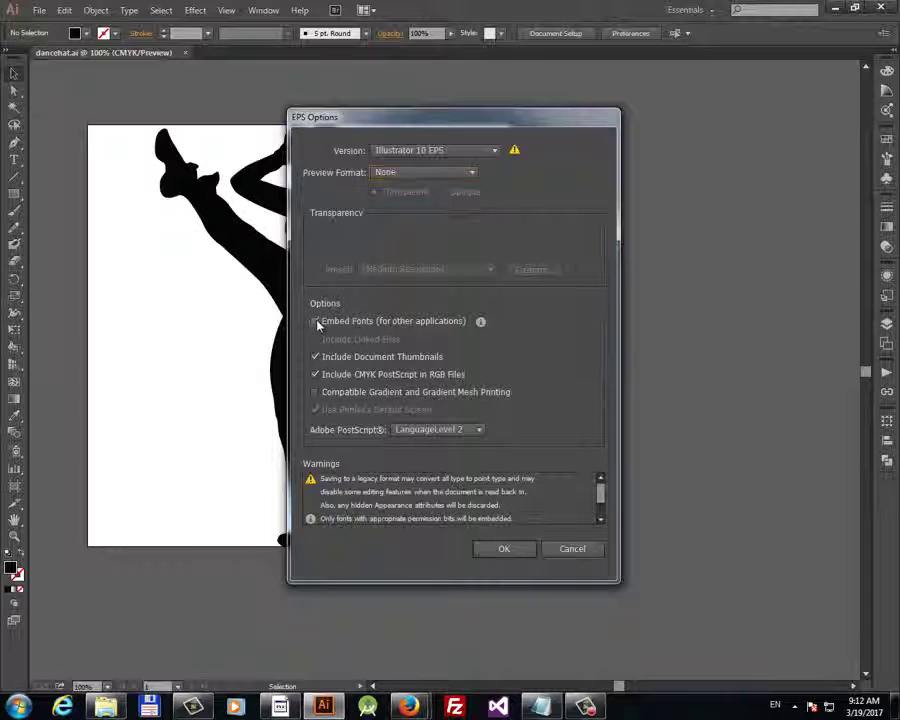
left_click(315, 321)
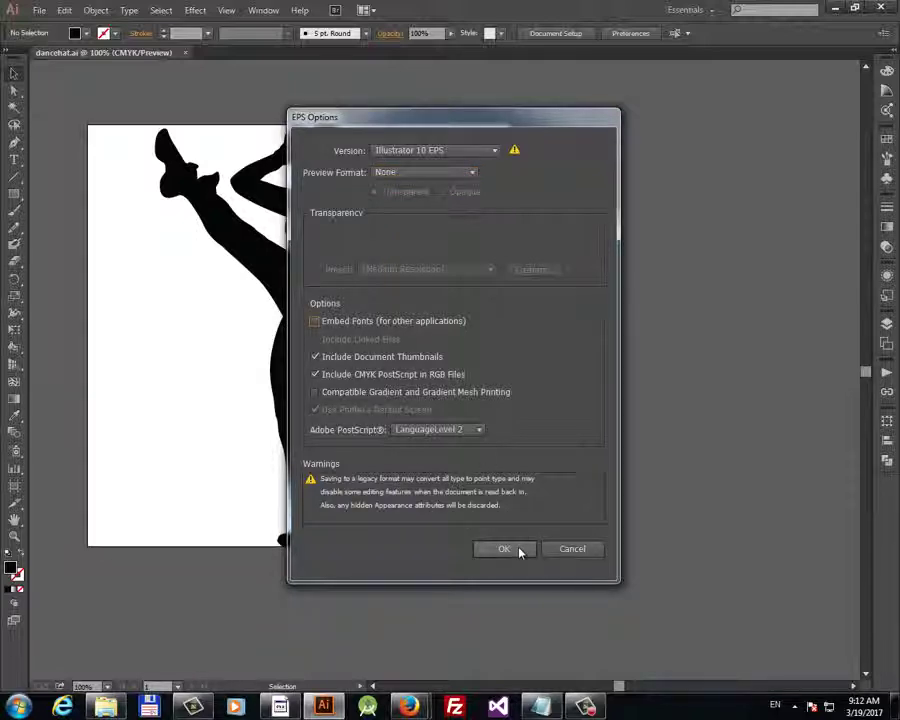
left_click(505, 549)
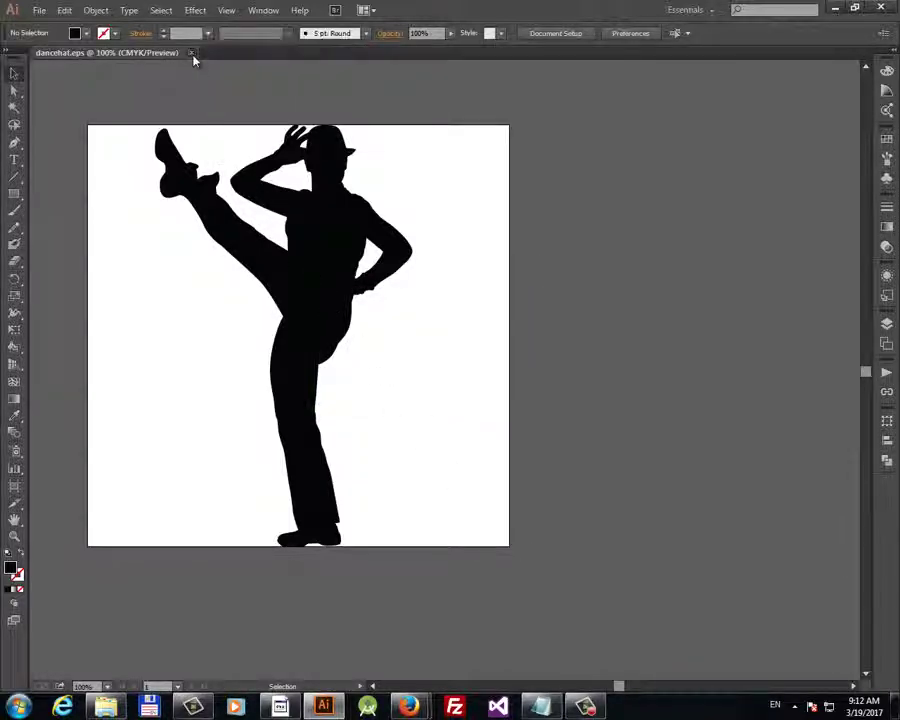
left_click(193, 53)
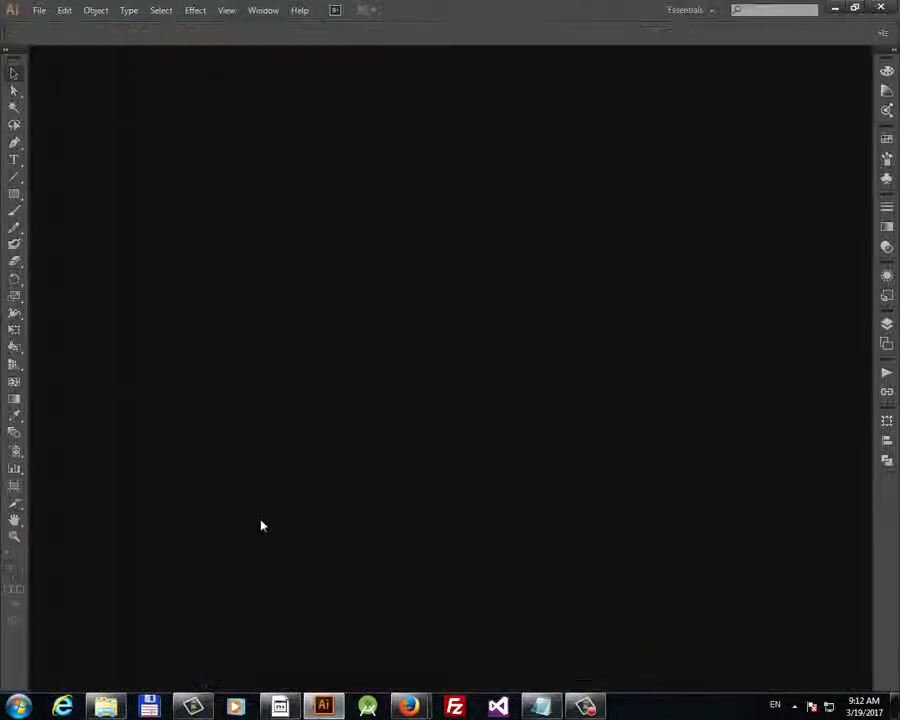
- Switch to Photoshop and open the dancehat EPS file from the Desktop
left_click(281, 707)
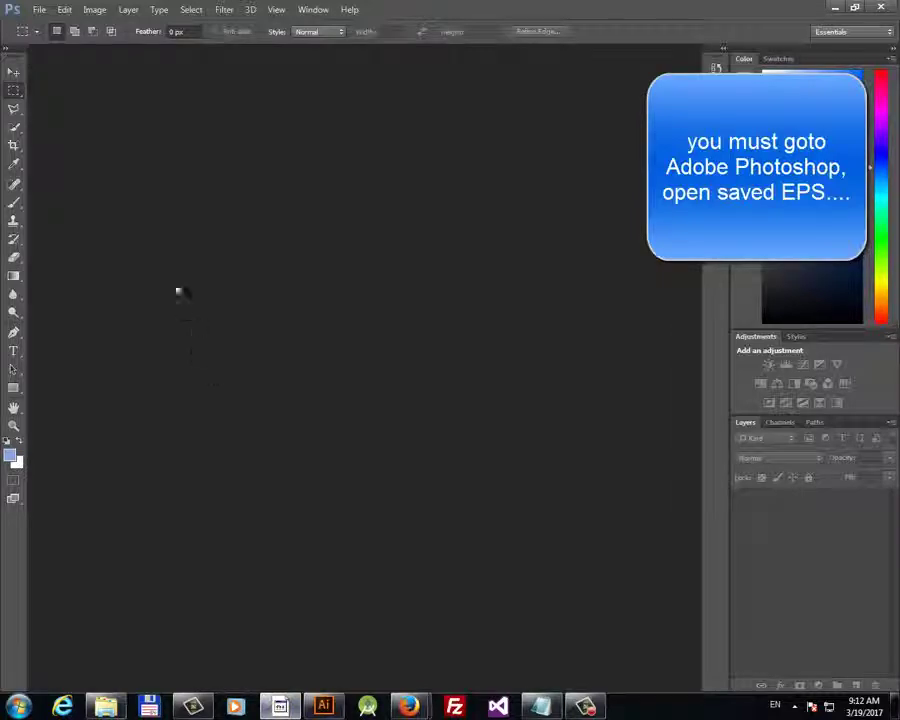
left_click(40, 11)
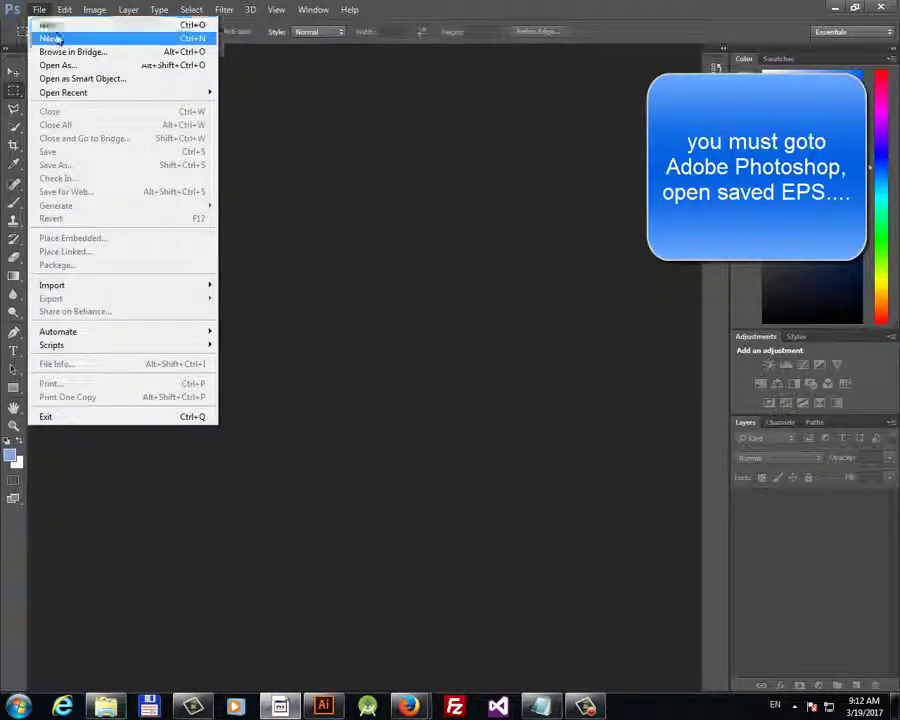
left_click(52, 38)
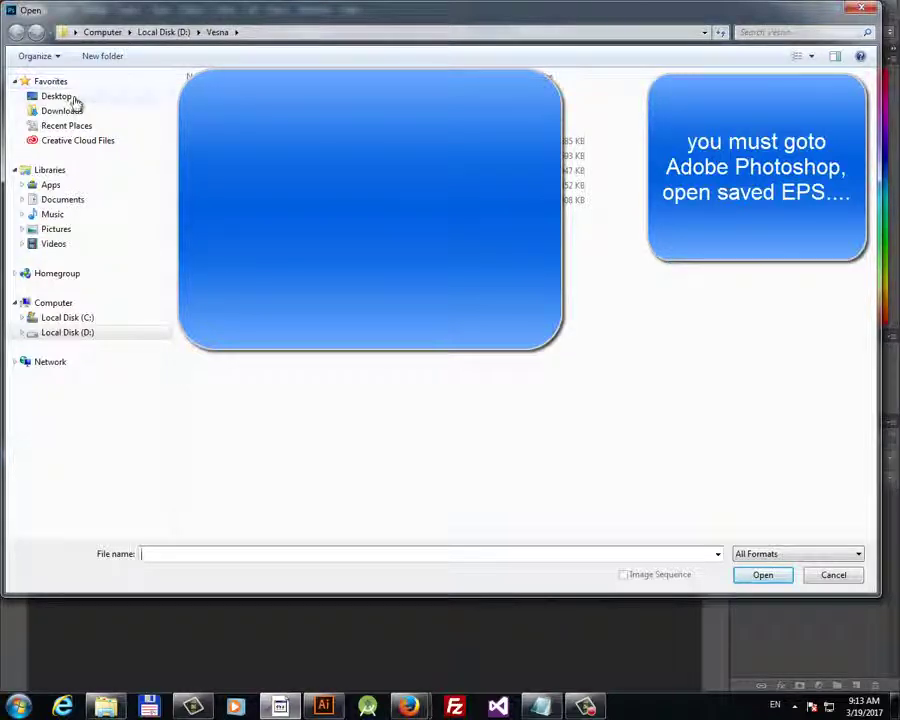
left_click(71, 99)
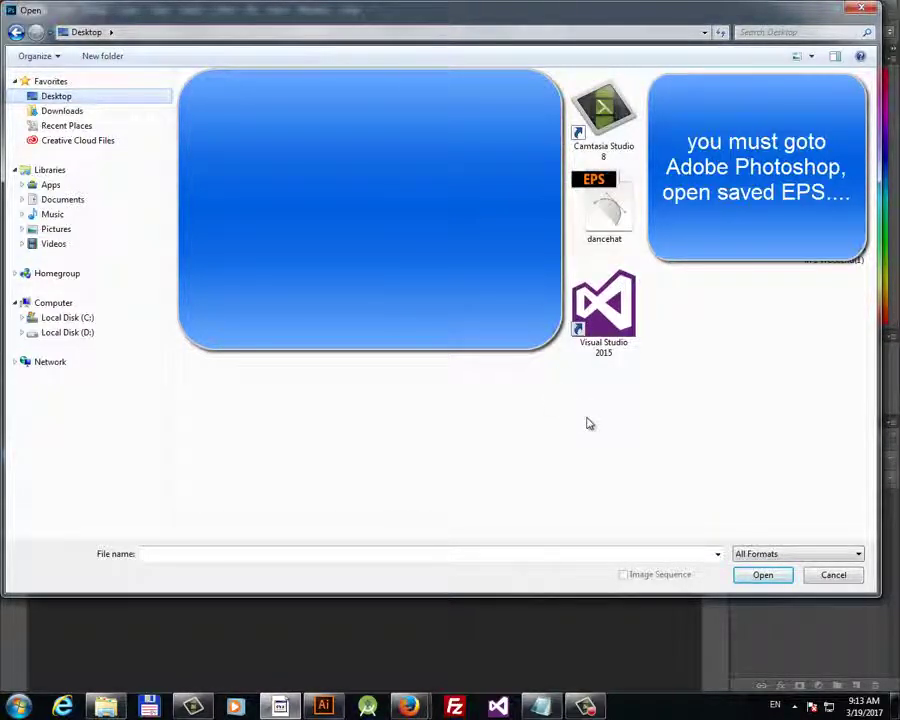
left_click(605, 217)
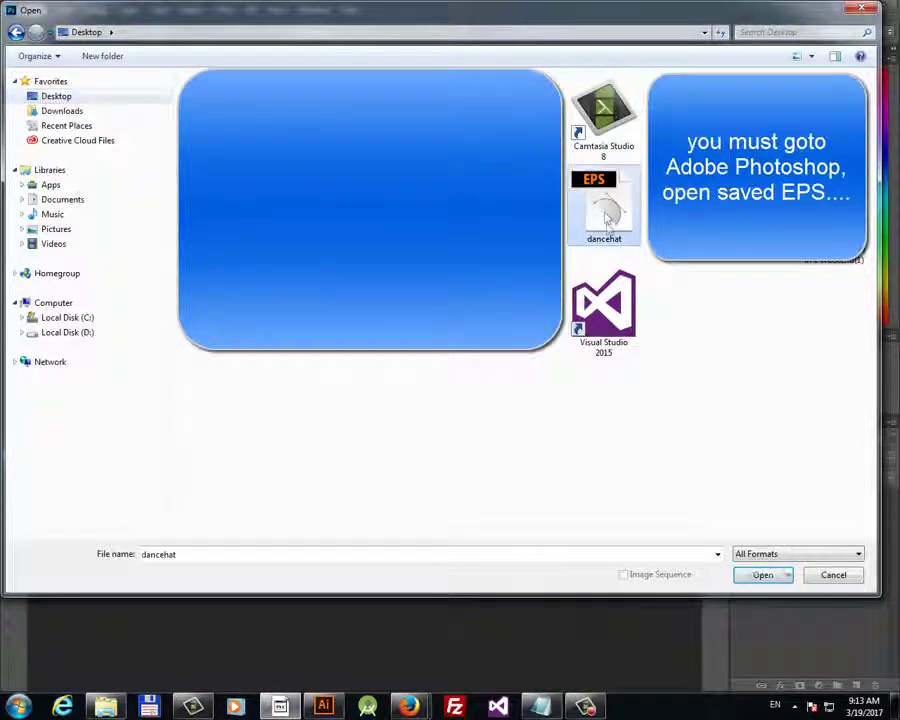
left_click(757, 576)
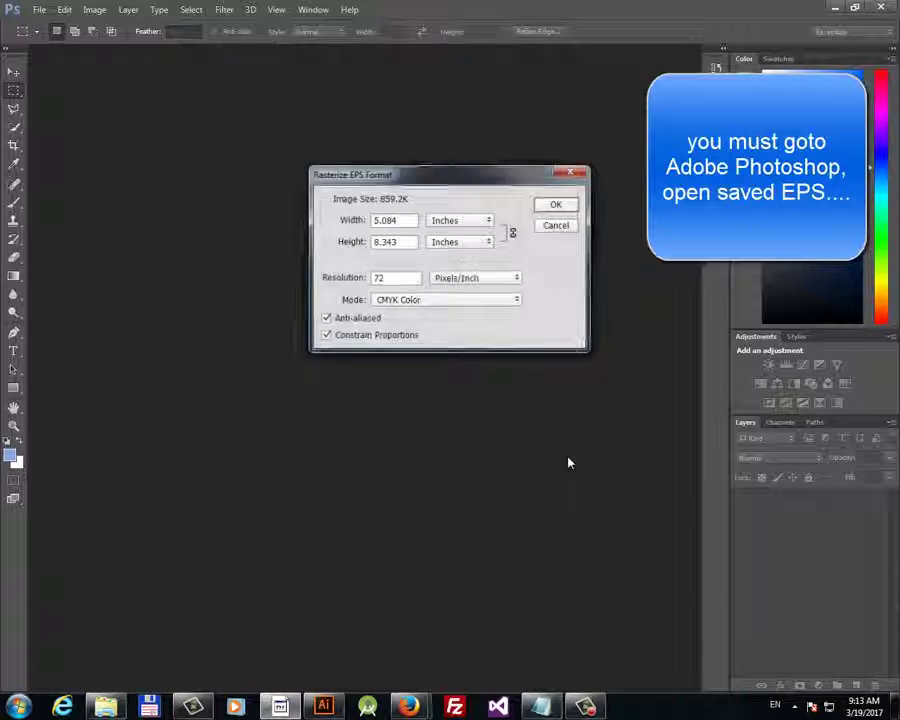
- Set the EPS rasterization to RGB Color mode with width and height units in pixels
left_click(421, 300)
left_click(412, 322)
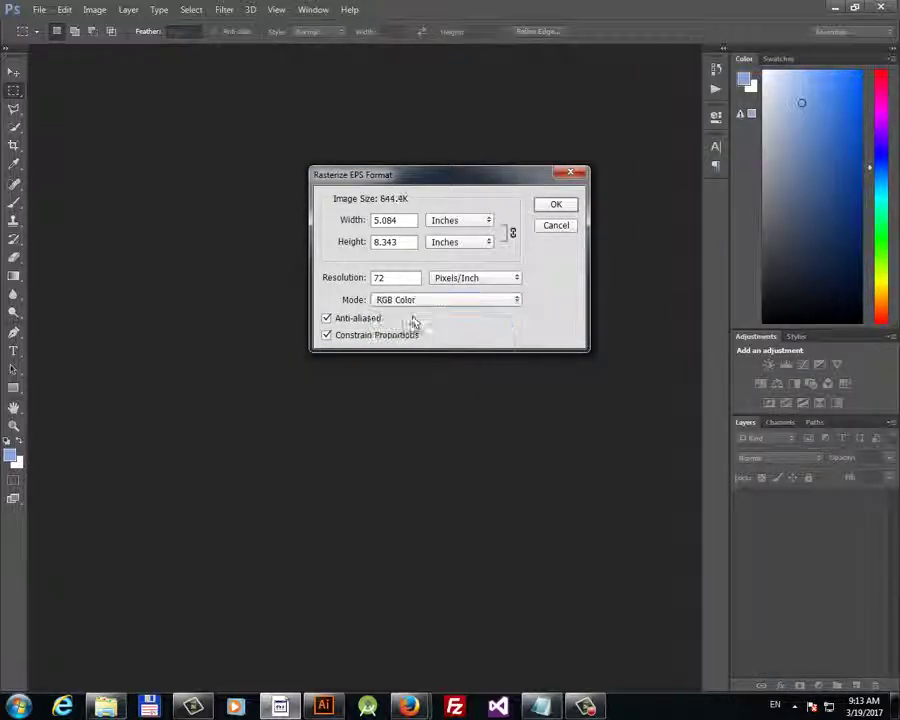
left_click(440, 222)
left_click(439, 244)
left_click(440, 242)
left_click(436, 262)
- Set the rasterized image width to 3200 pixels with constrained proportions and open the image
double_click(403, 221)
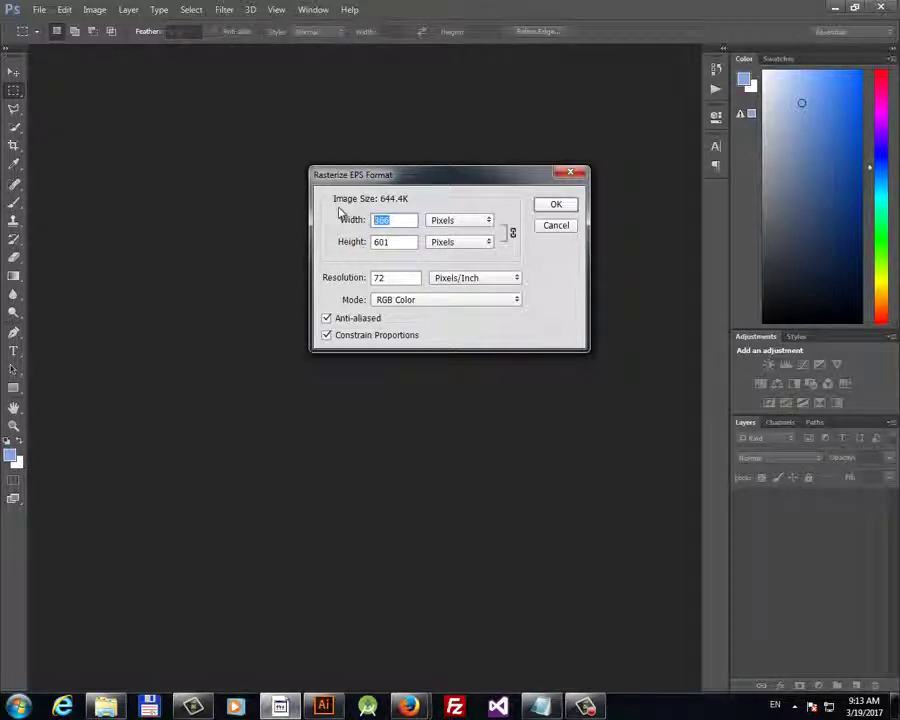
type("3")
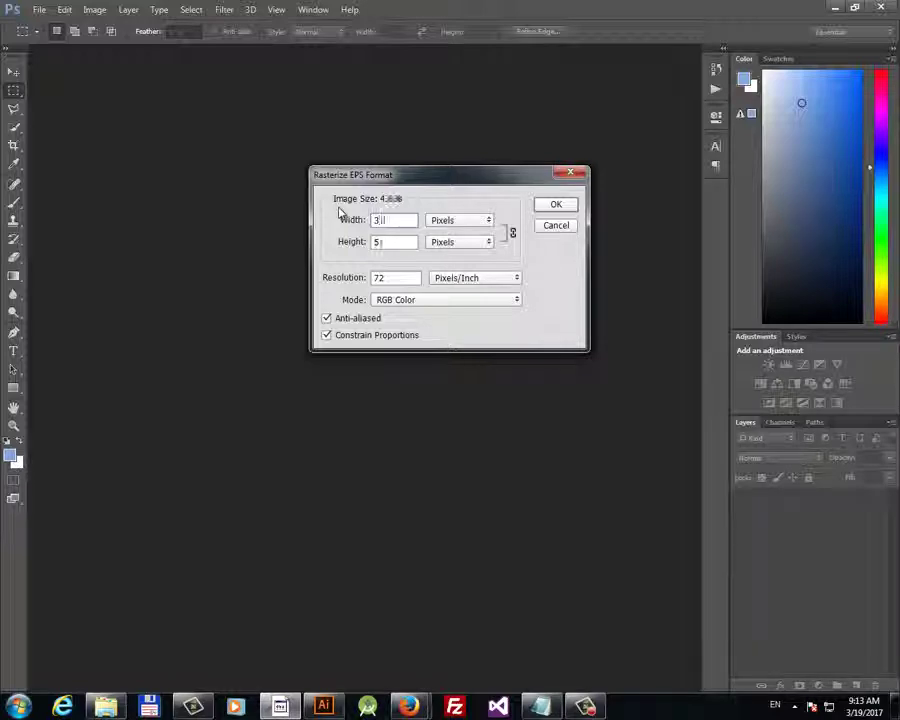
type("100")
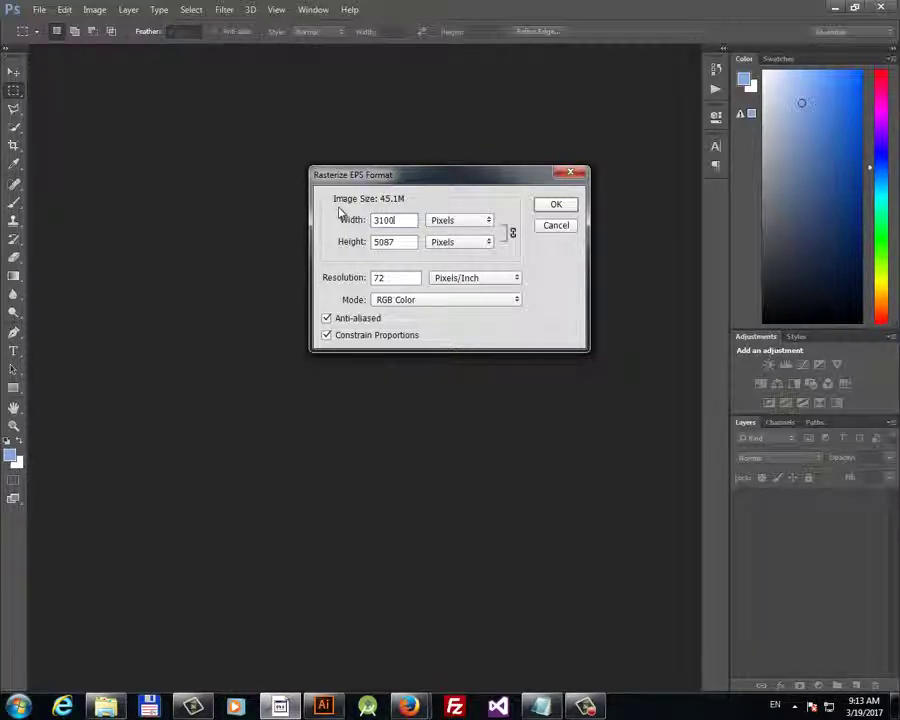
key("BackSpace")
key("BackSpace")
key("BackSpace")
type("200")
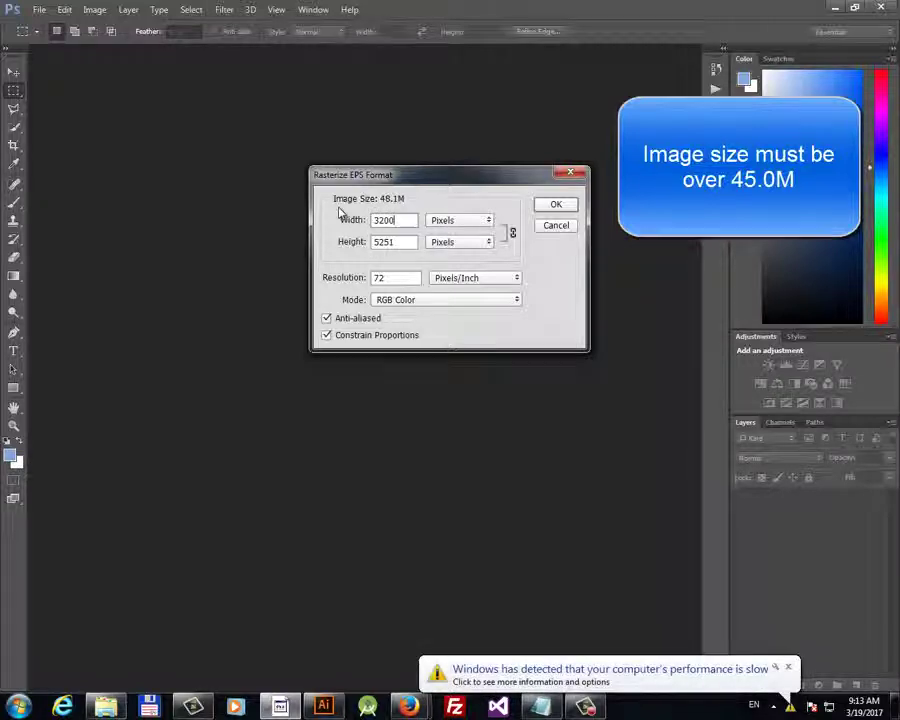
left_click(568, 207)
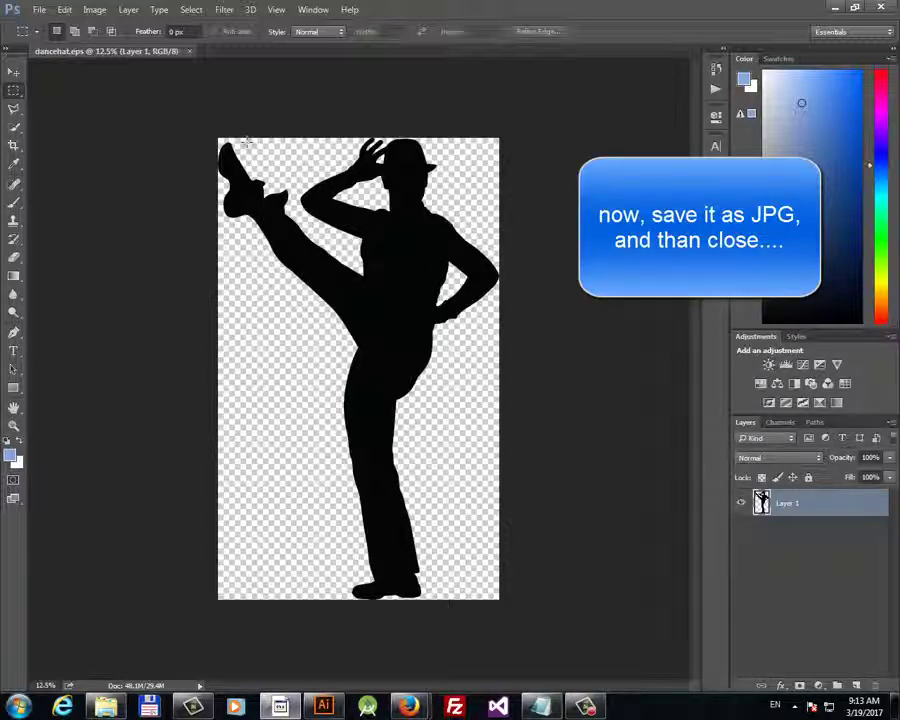
- Save a JPEG copy named dancehat to the Desktop at maximum quality 12, and close the document without saving changes
left_click(39, 10)
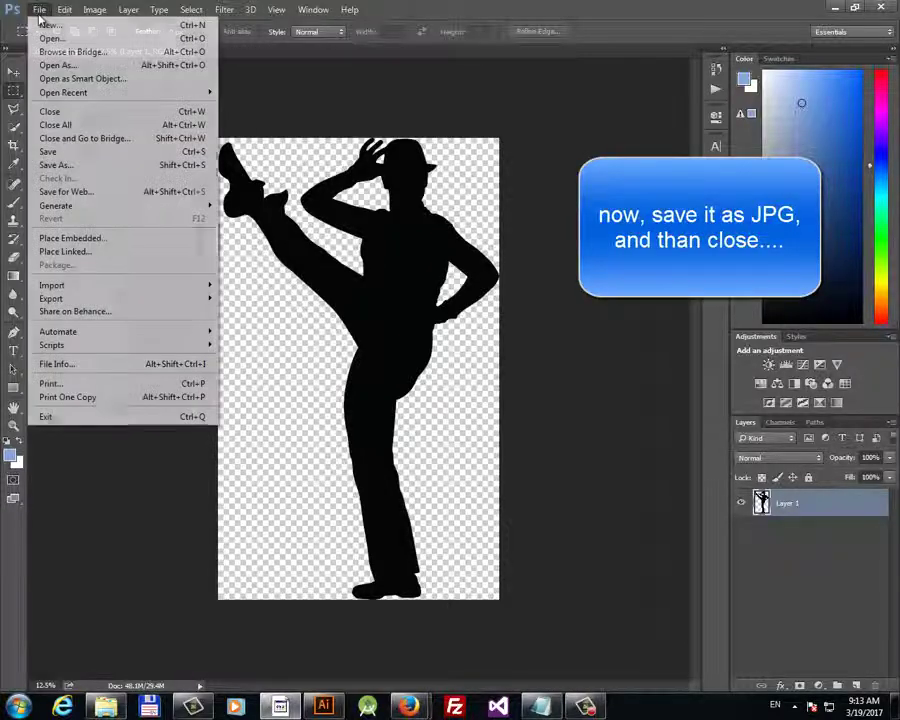
left_click(120, 166)
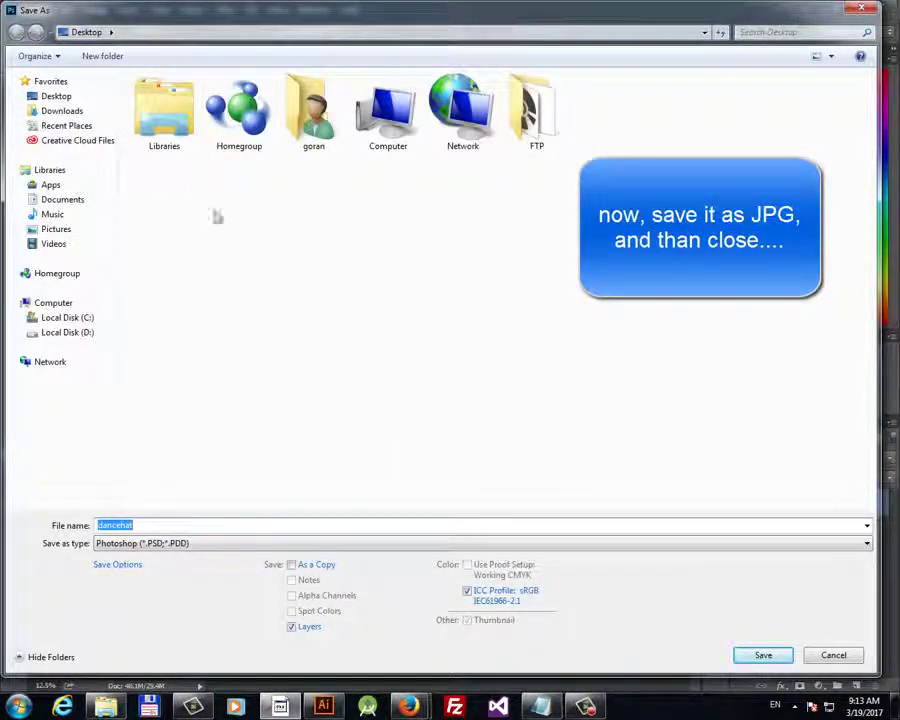
left_click(454, 543)
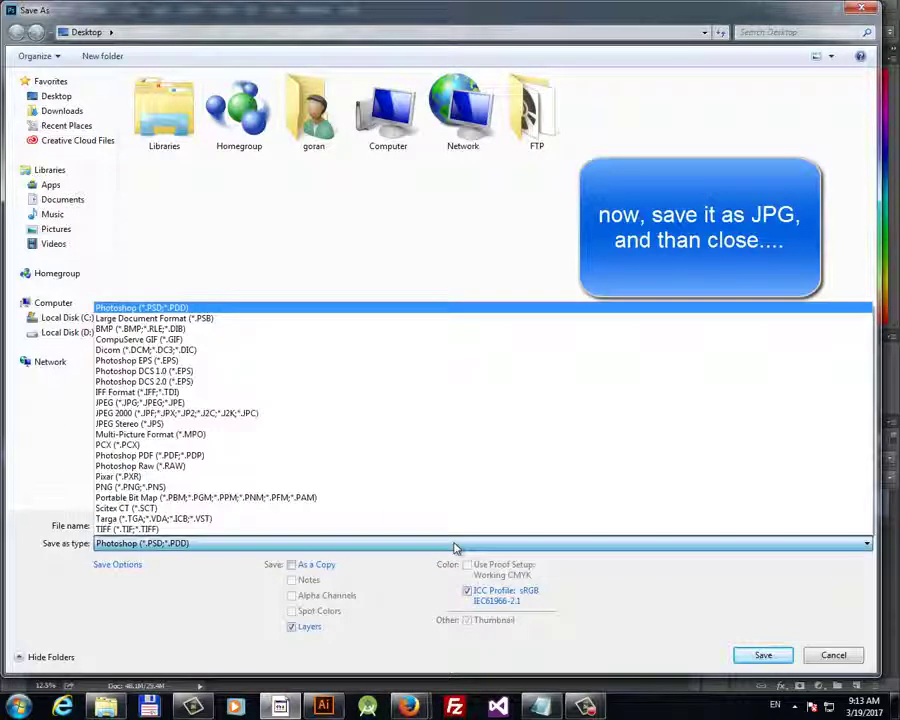
left_click(337, 404)
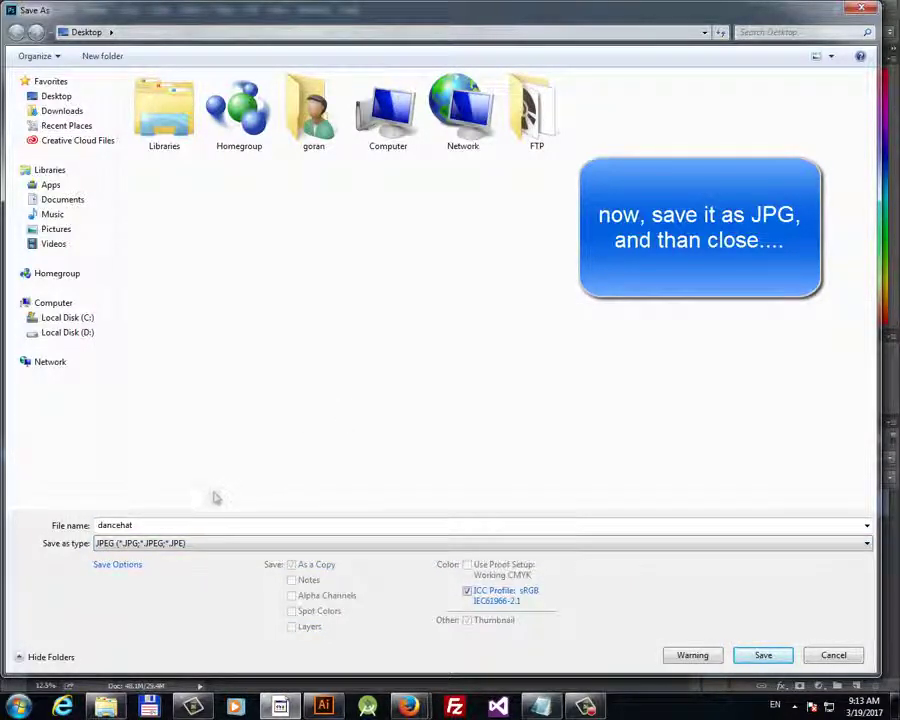
left_click(760, 655)
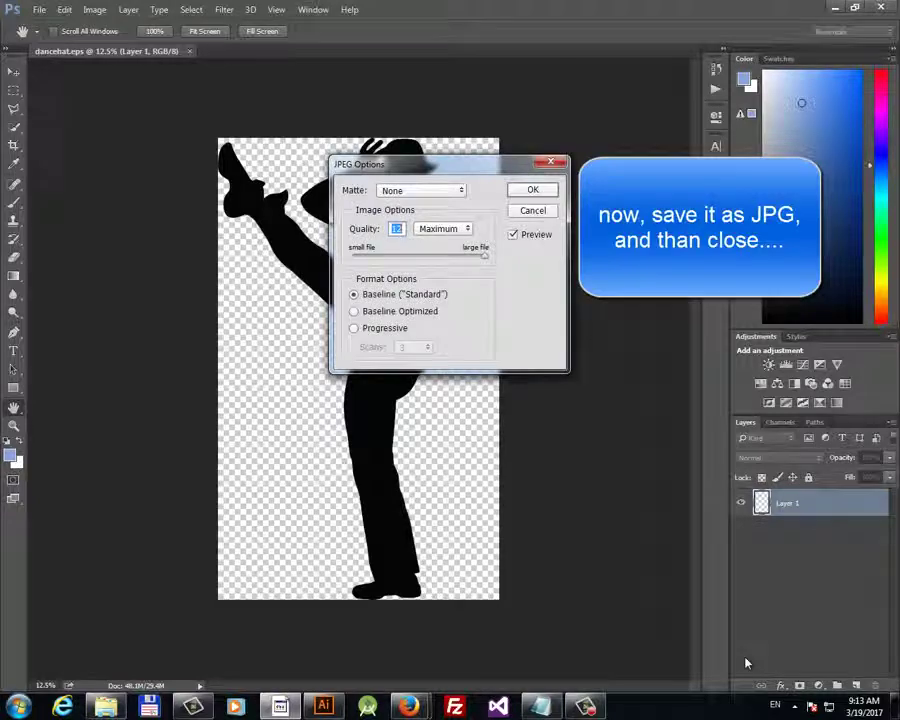
left_click(516, 195)
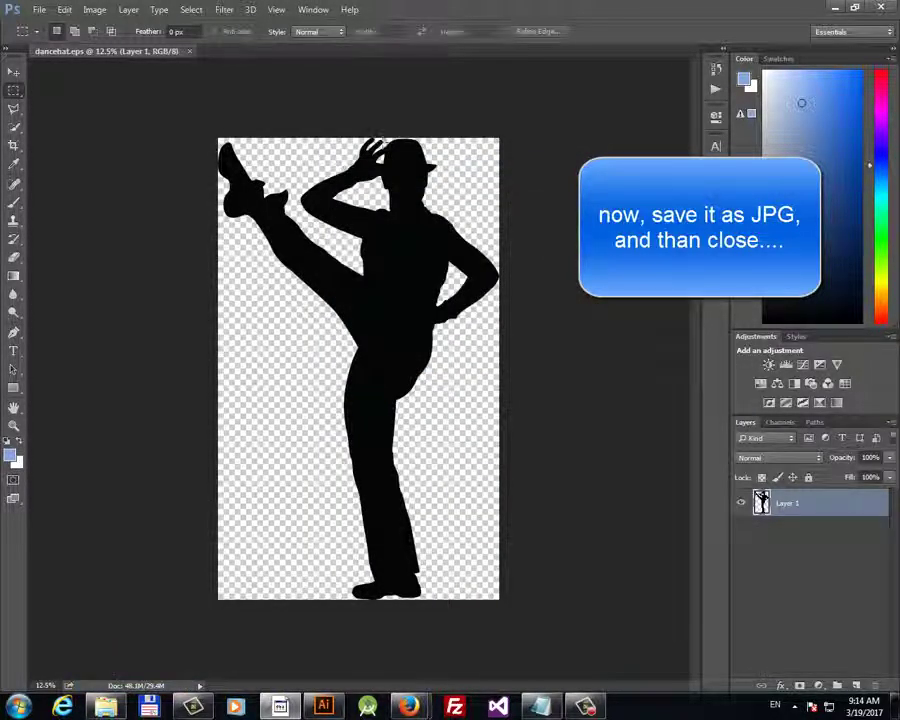
left_click(191, 51)
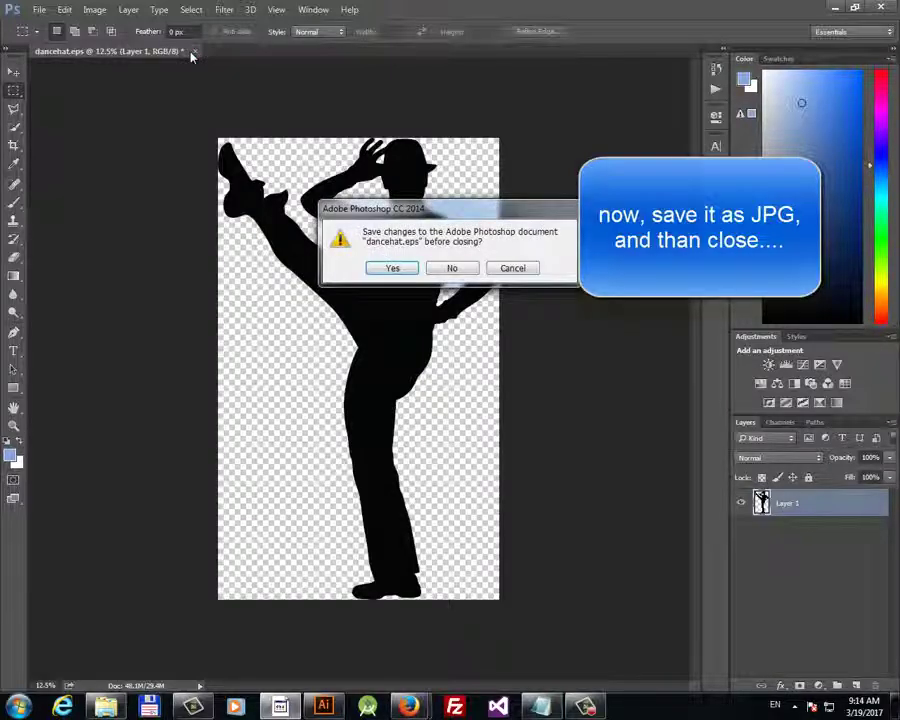
left_click(436, 270)
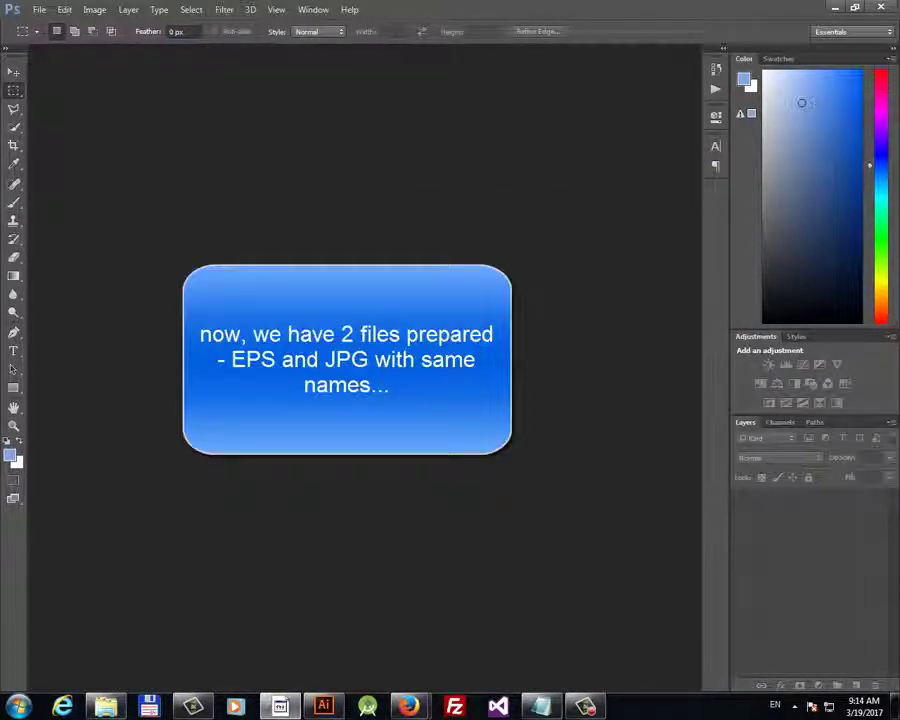
- Switch to Total Commander and sort both Desktop file listings by date, newest first
mouse_move(408, 703)
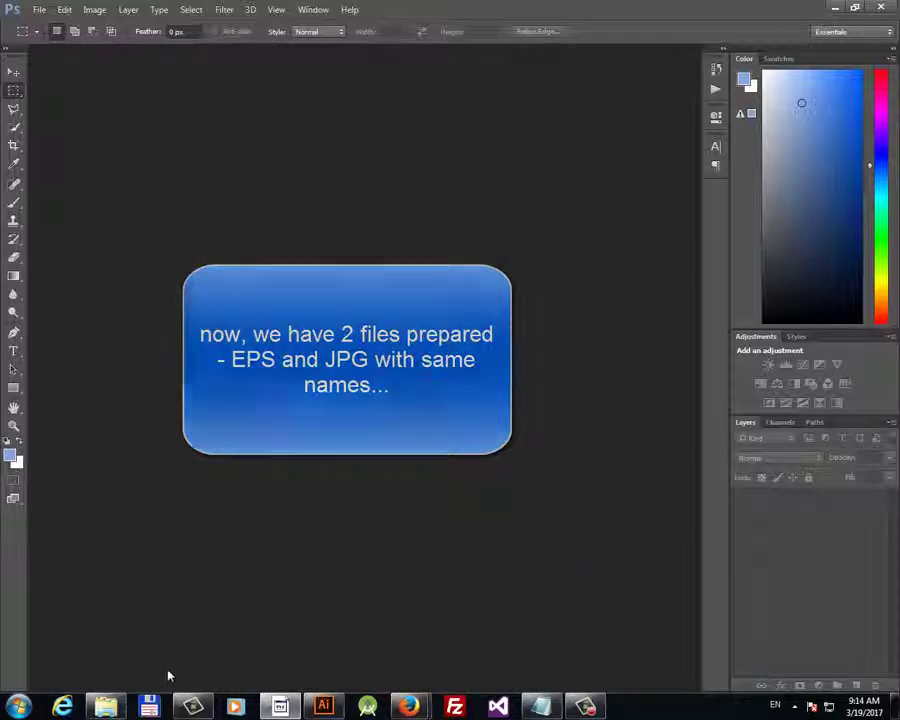
left_click(150, 706)
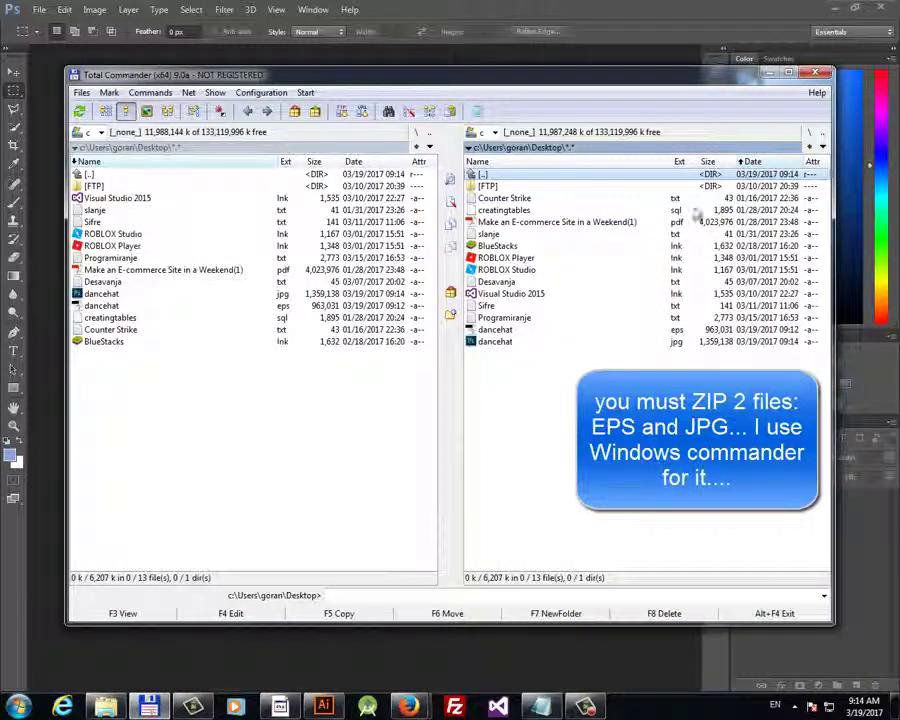
left_click(759, 166)
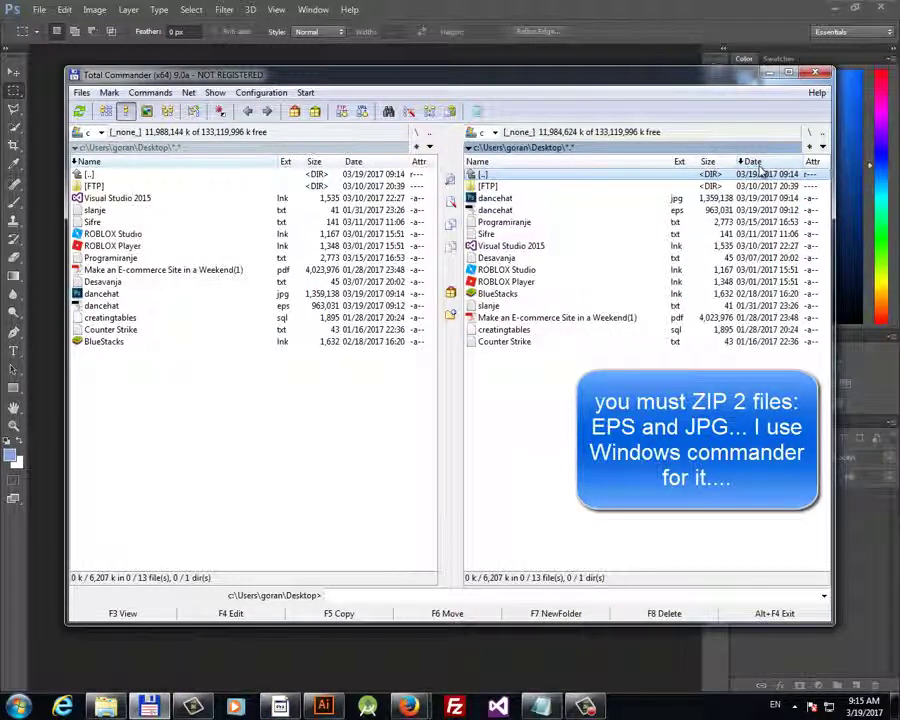
left_click(356, 162)
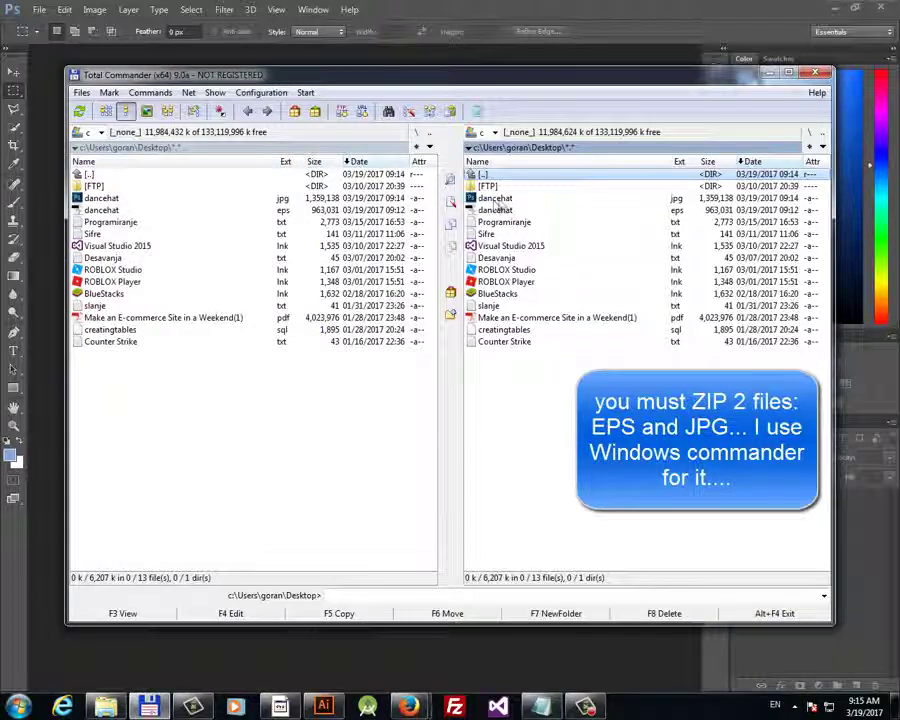
- Pack the dancehat JPG and EPS files into dancehat.zip on the Desktop using the ZIP packer, and close the file manager
left_click(495, 198)
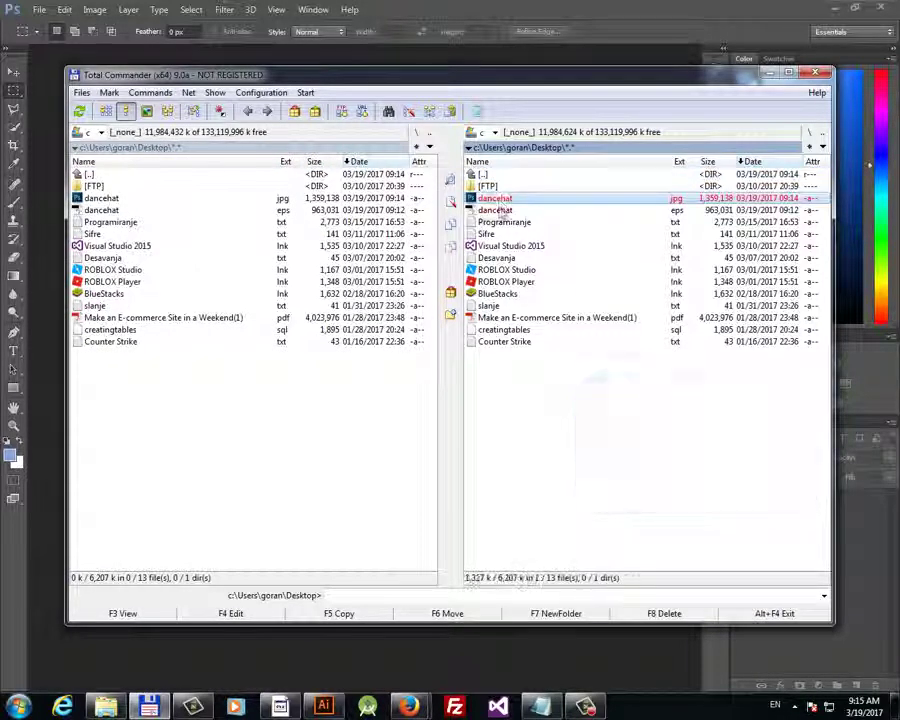
left_click(495, 210, "shift")
key("alt+F5")
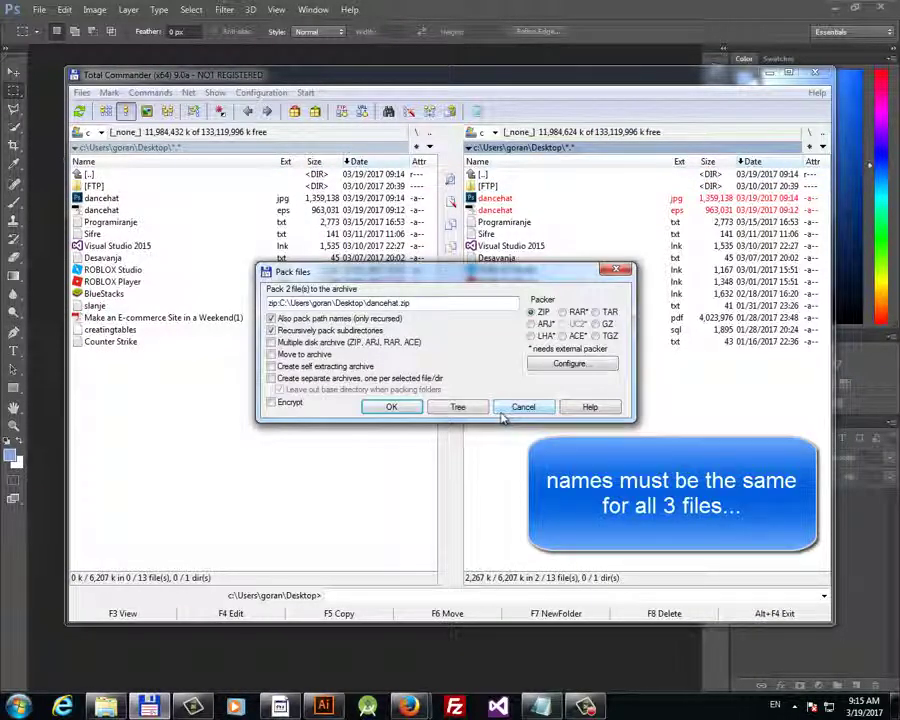
left_click(408, 410)
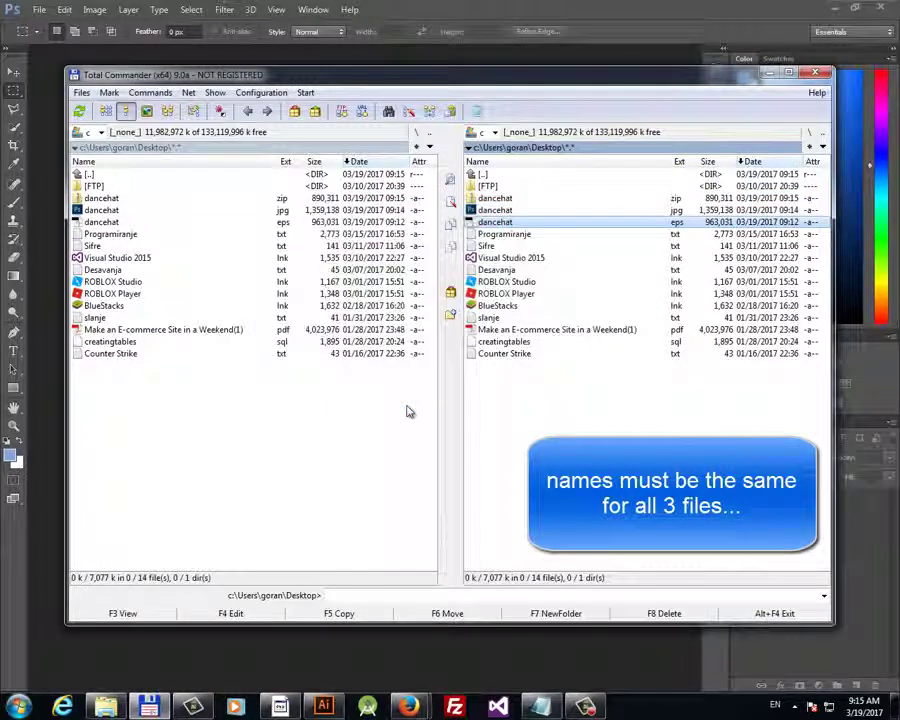
left_click(821, 76)
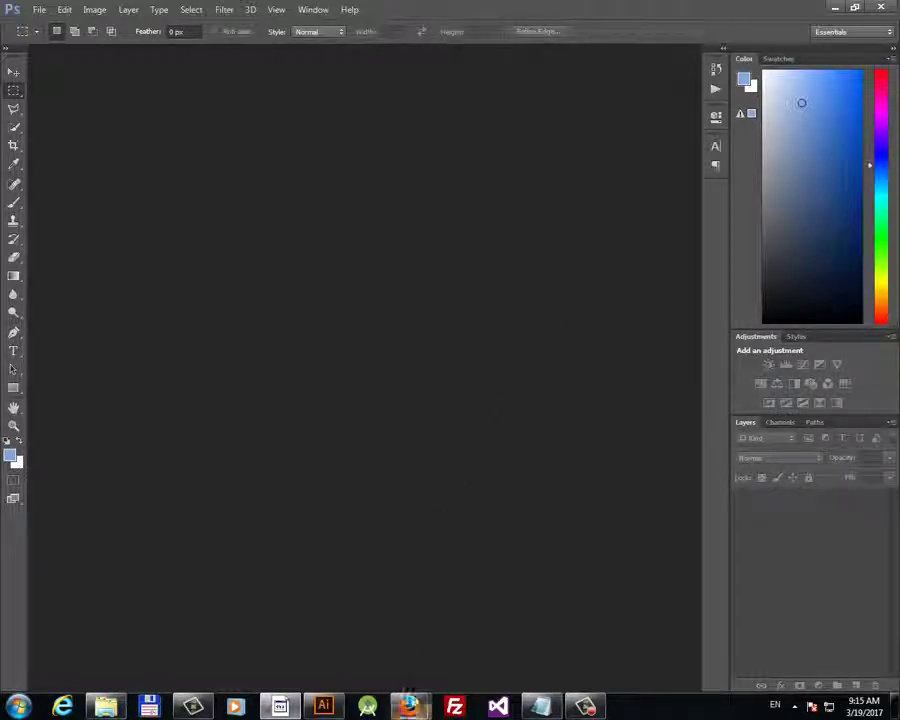
- Switch to Firefox and open the pixtastock.com website
mouse_move(408, 707)
left_click(470, 618)
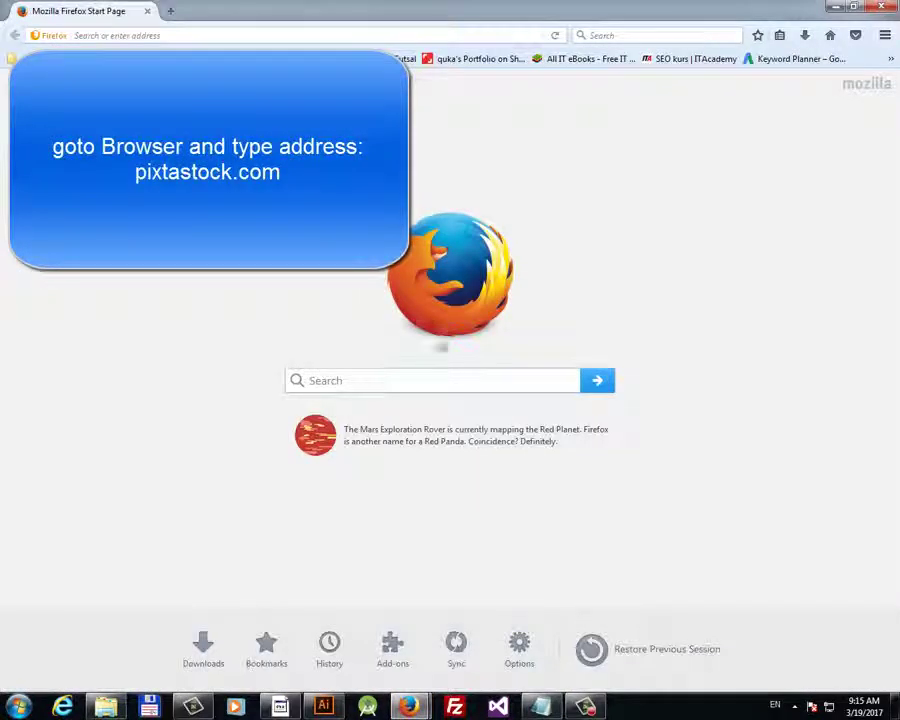
left_click(374, 38)
type("pixtastock.com/")
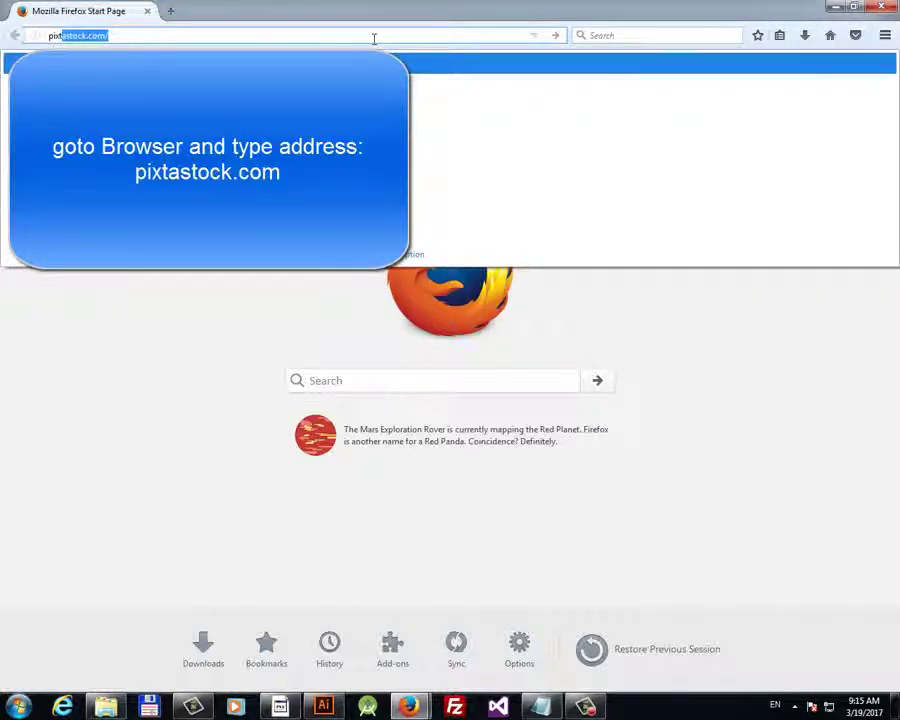
key("Return")
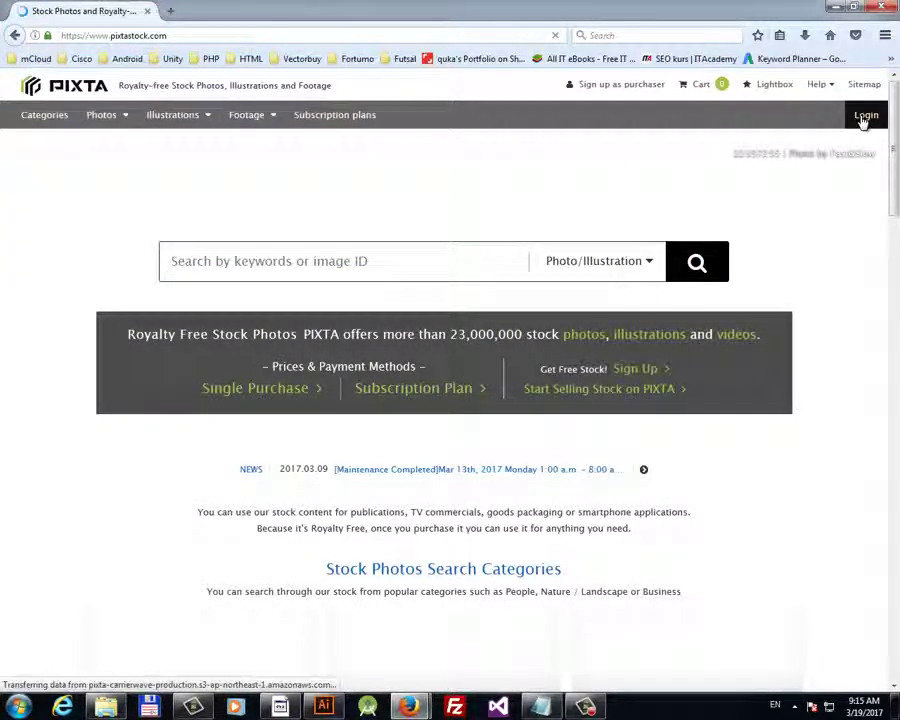
- Log in to PIXTA with the account's user name and password, and open the account page
left_click(865, 116)
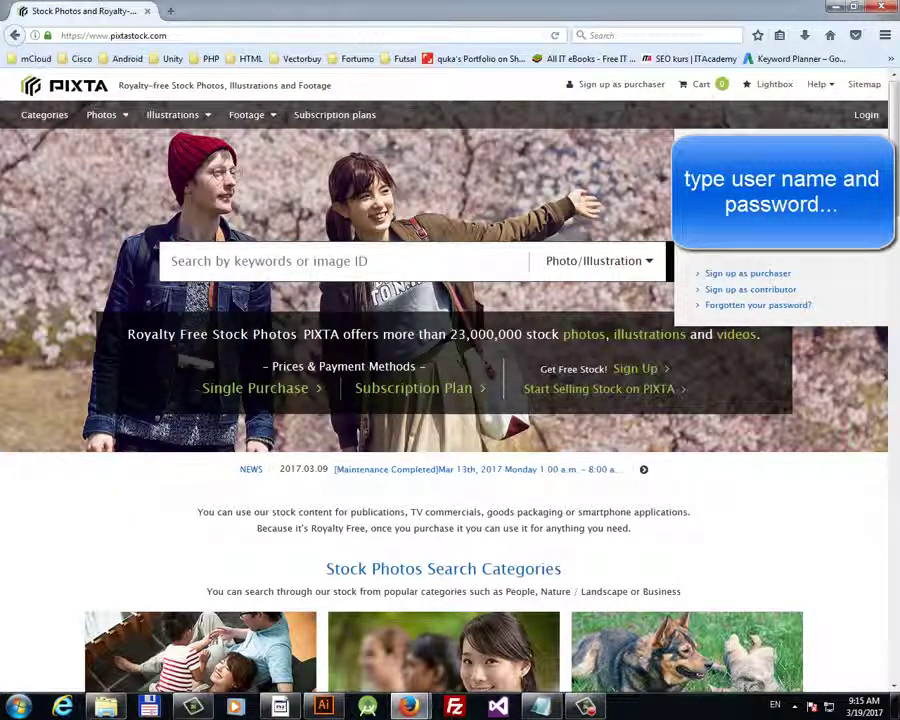
key("Return")
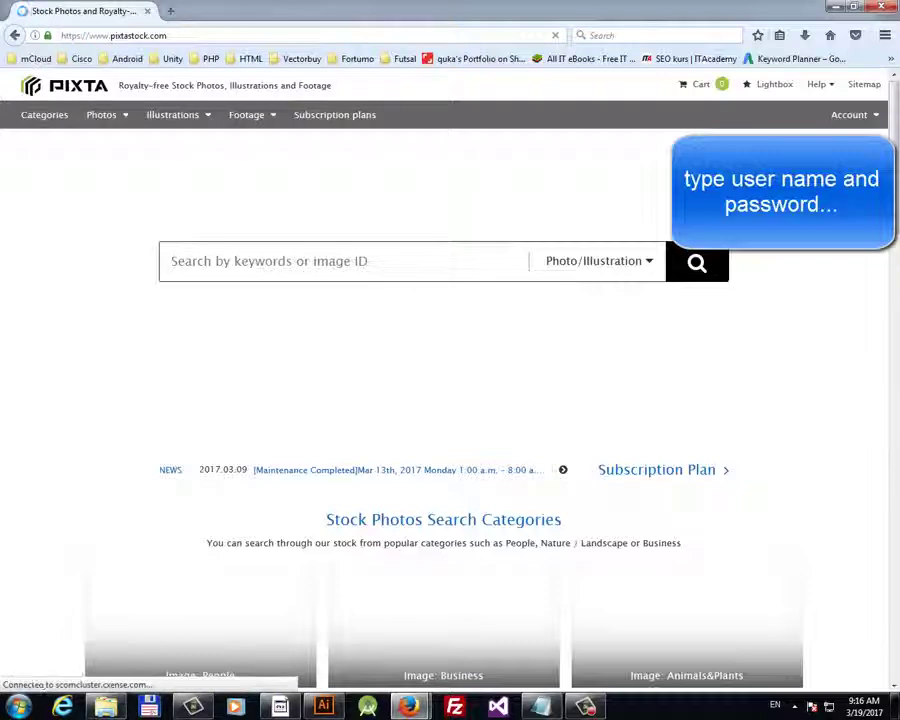
left_click(848, 115)
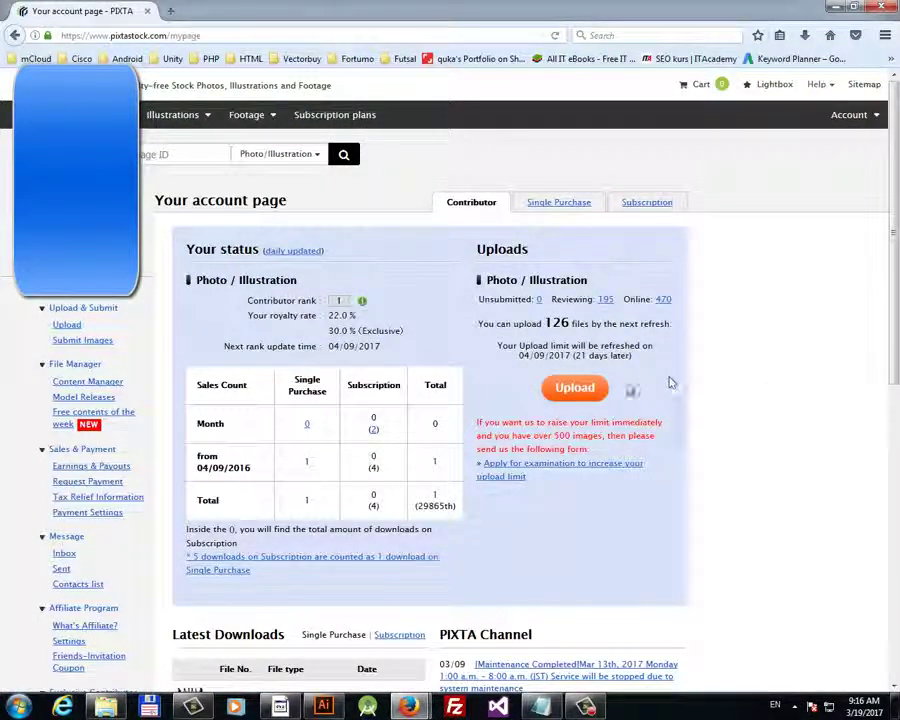
- Open the contributor upload page for illustrations
left_click(586, 389)
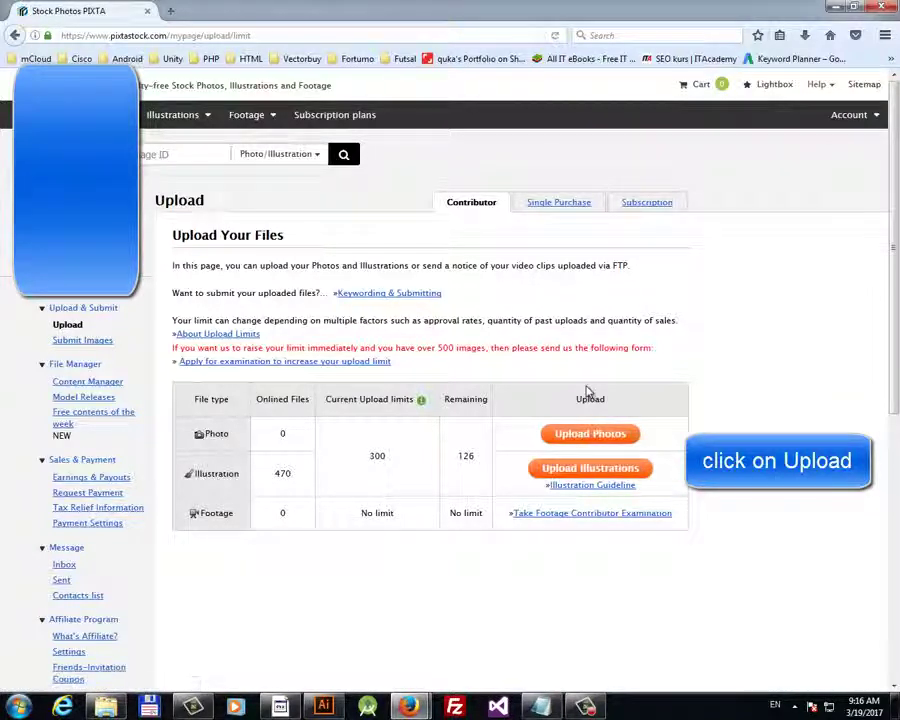
left_click(598, 475)
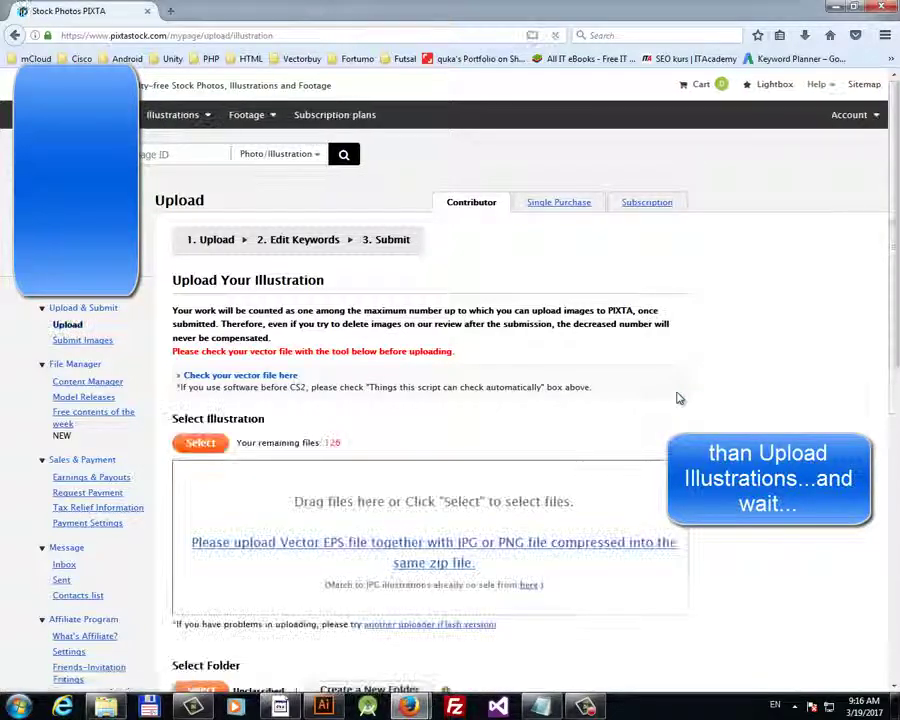
scroll(534, 358, "down", 3)
- Add the dancehat ZIP file from the Desktop to the illustration upload, listing the files as details sorted by date modified
left_click(205, 283)
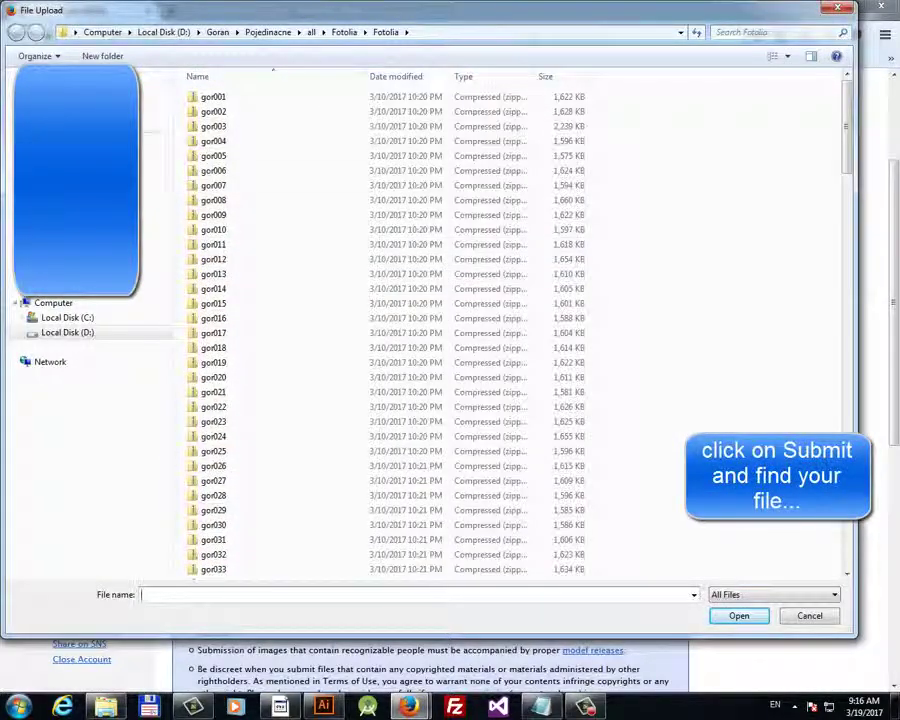
left_click(155, 96)
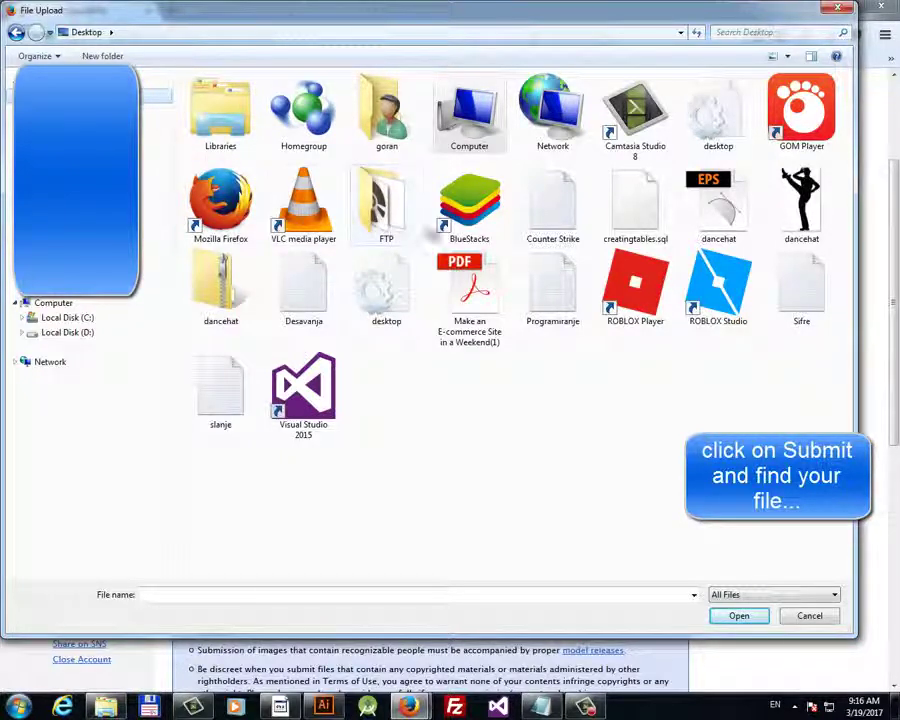
left_click(787, 56)
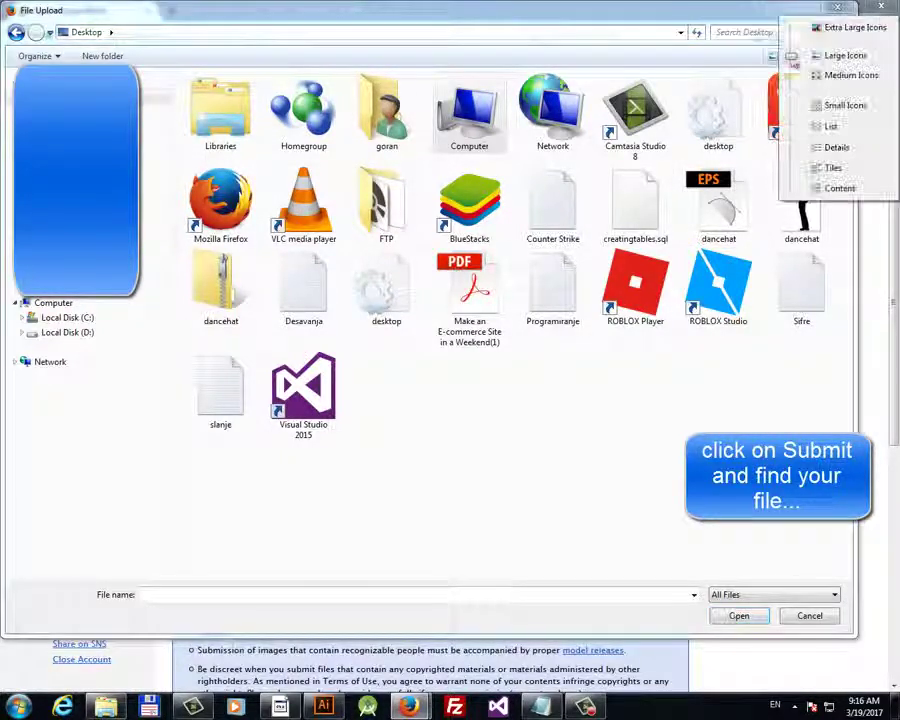
left_click(818, 148)
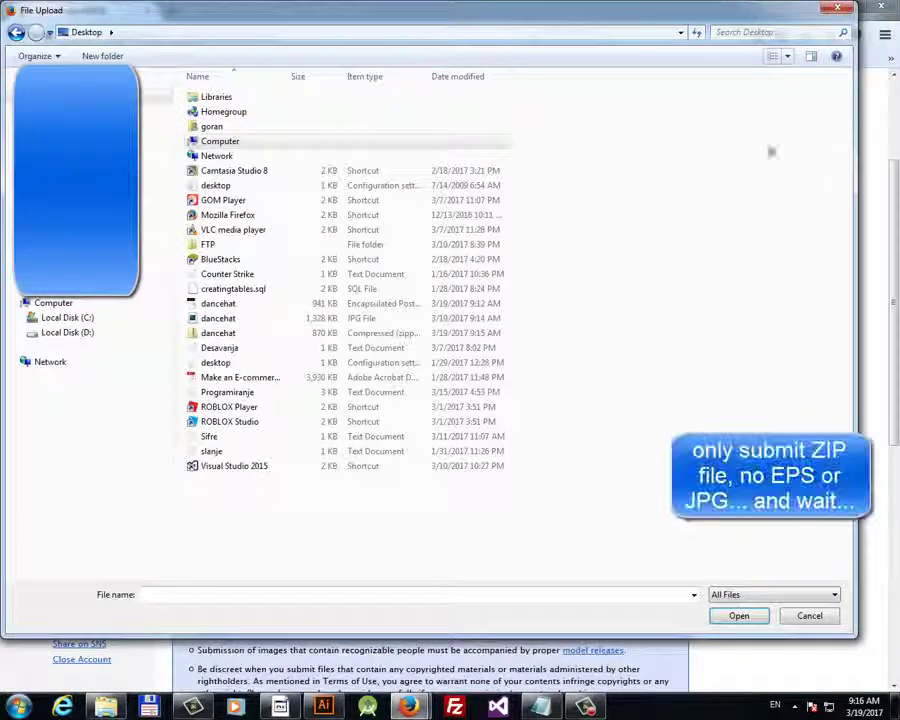
left_click(443, 77)
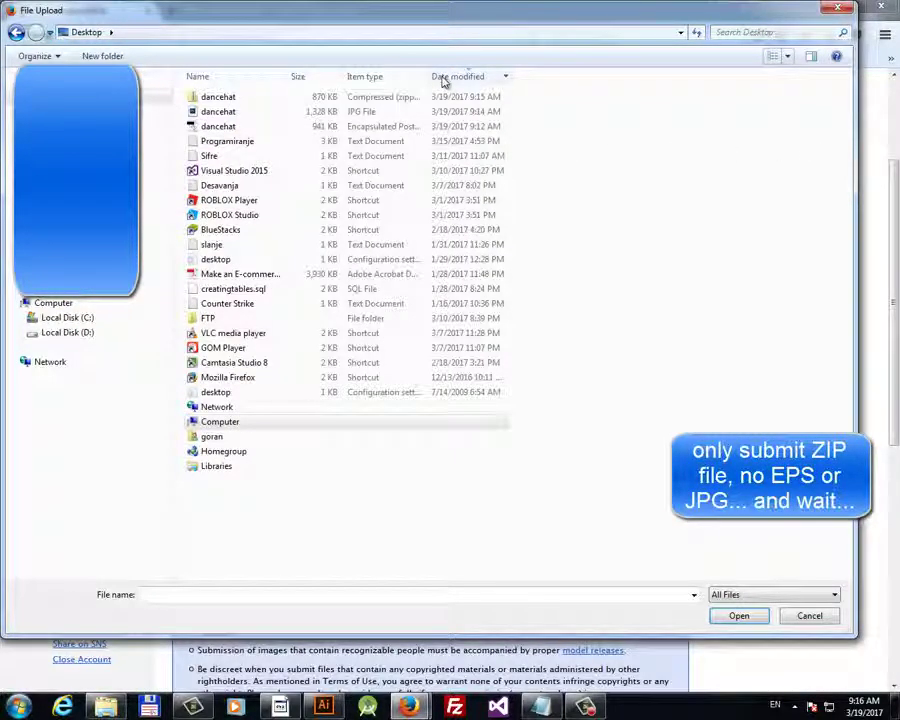
left_click(218, 96)
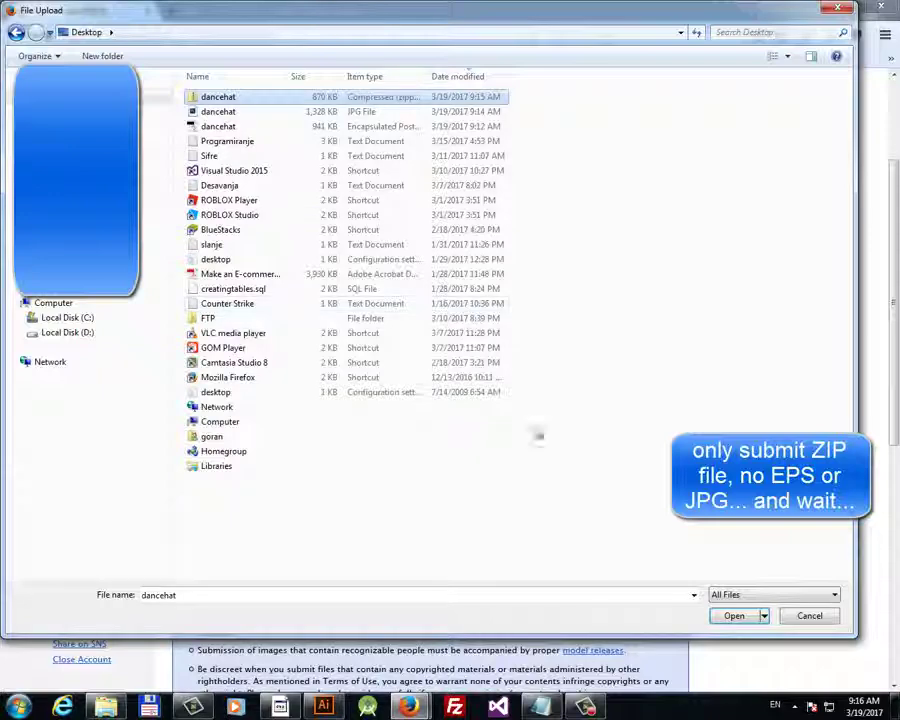
left_click(735, 615)
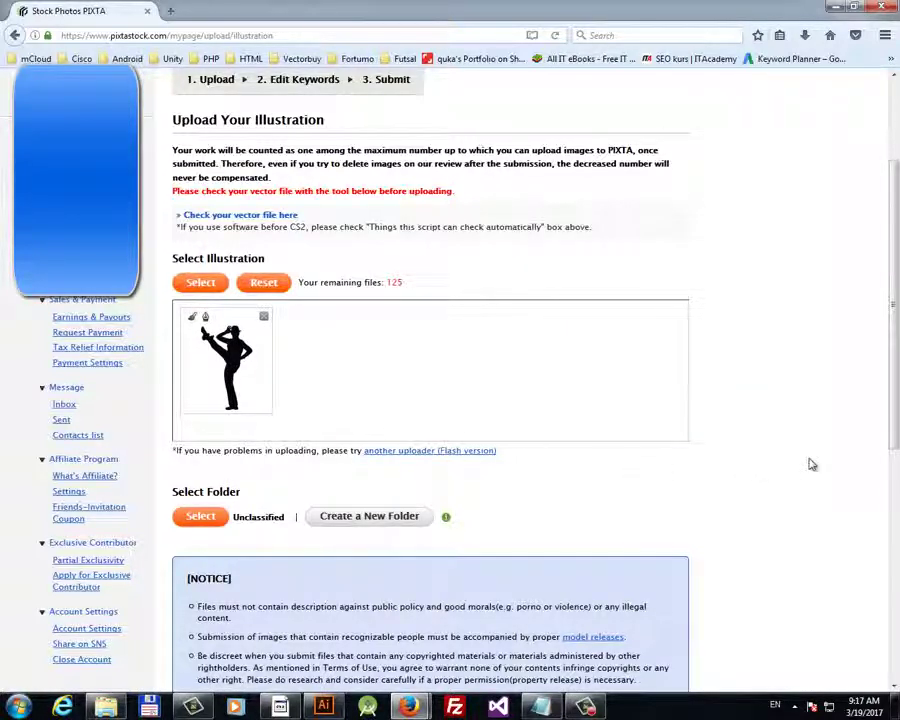
- Agree to the policies and Terms of Use, and upload the selected illustration
scroll(812, 464, "down", 5)
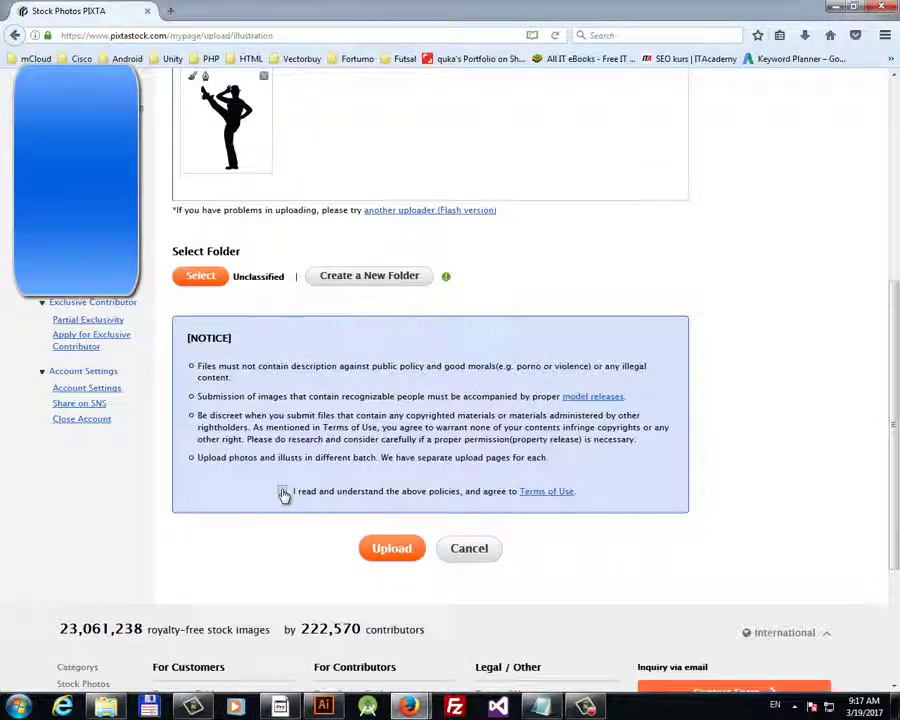
left_click(283, 492)
left_click(391, 550)
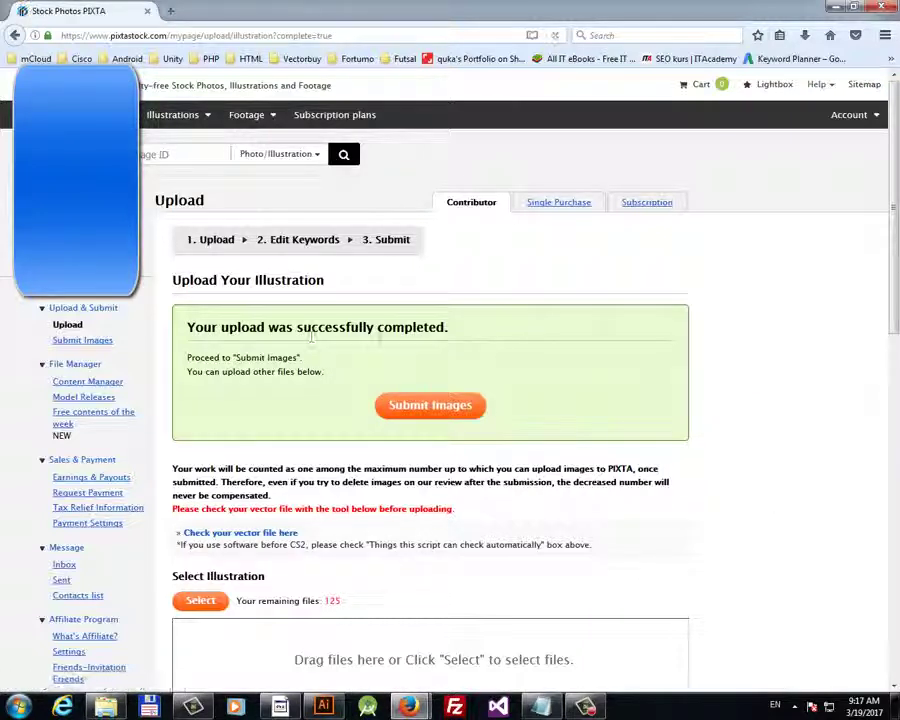
- Proceed to image submission, select dancehat.zip, confirm its title and keywords, and submit it for review
left_click(405, 410)
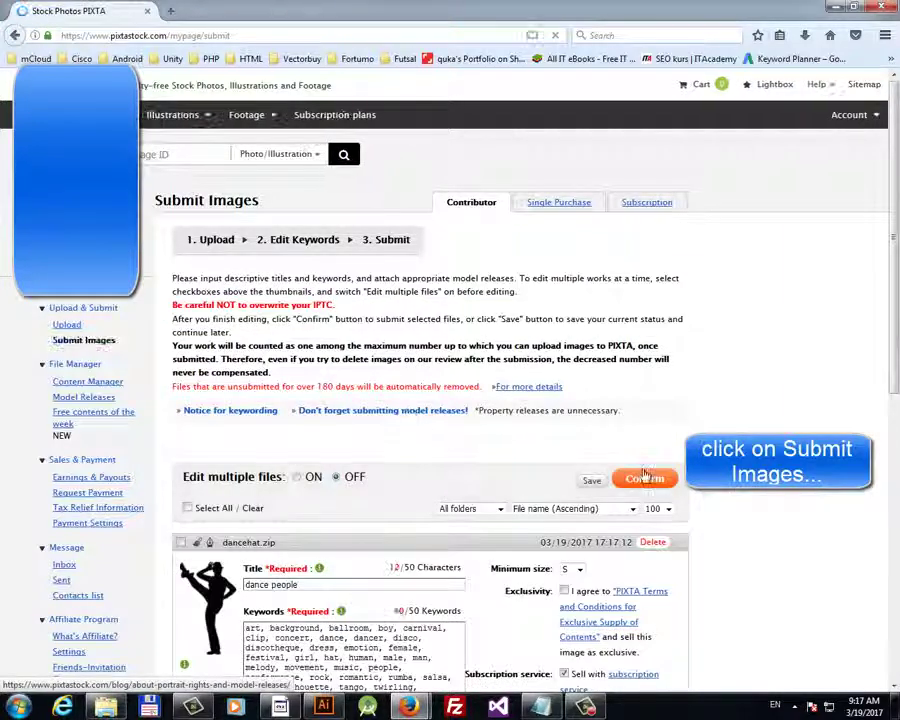
scroll(405, 410, "down", 3)
scroll(760, 471, "down", 4)
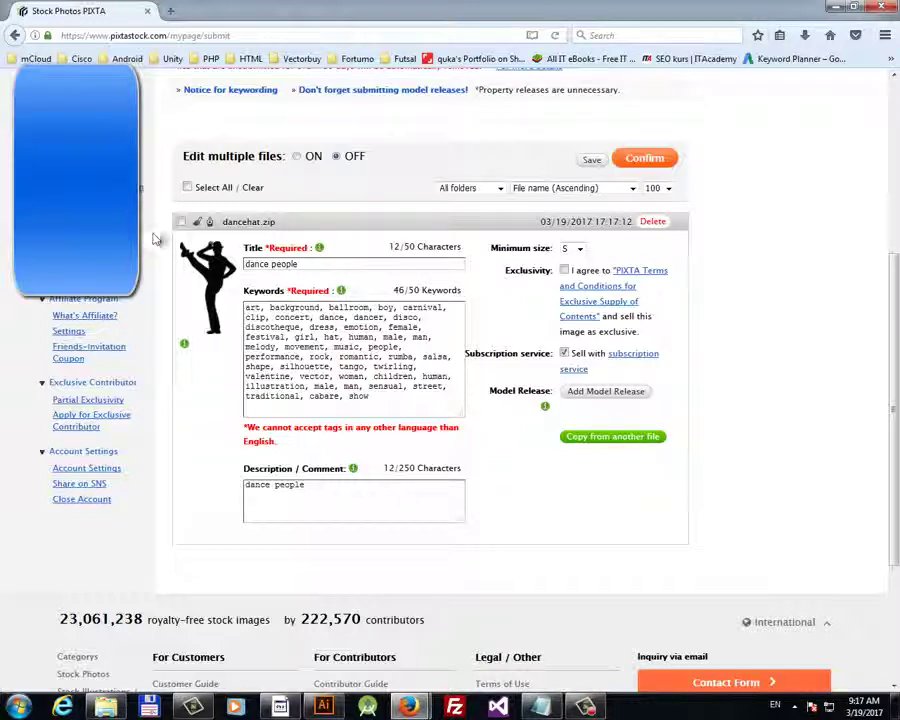
left_click(181, 222)
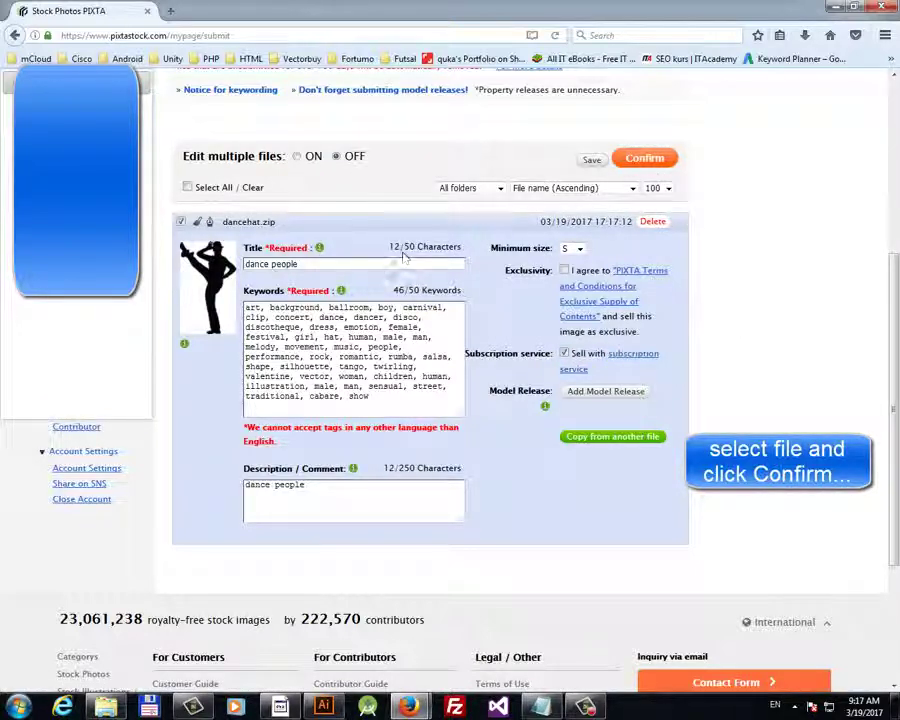
left_click(657, 164)
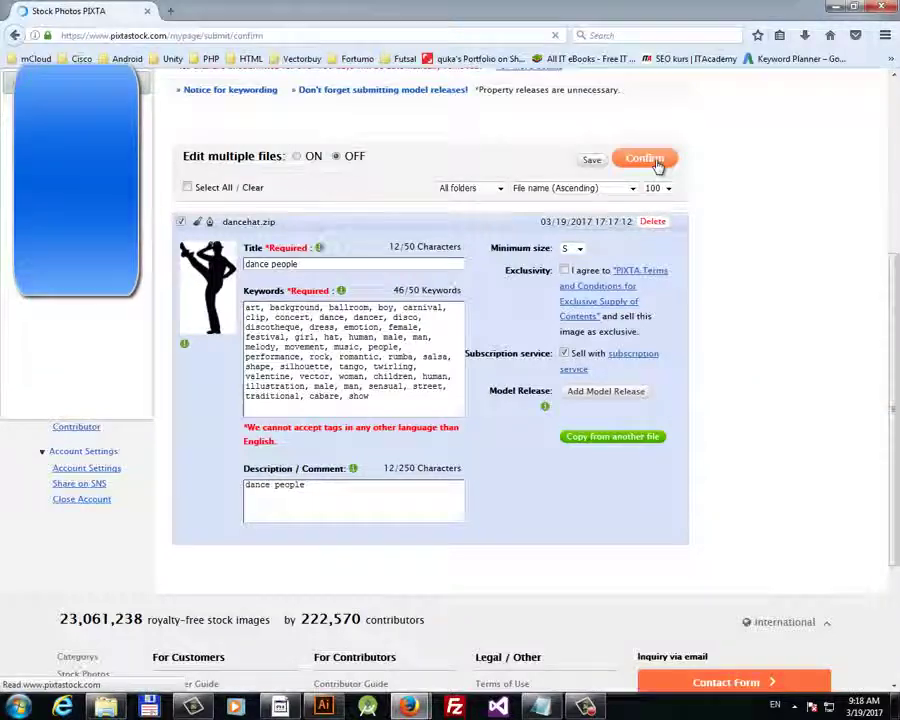
scroll(734, 314, "down", 3)
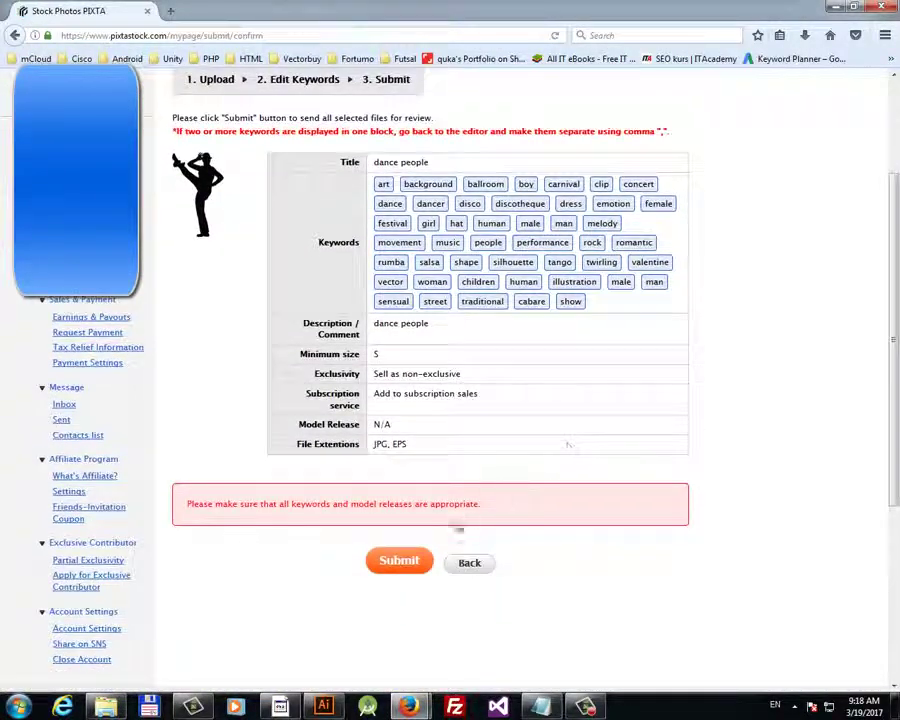
left_click(407, 562)
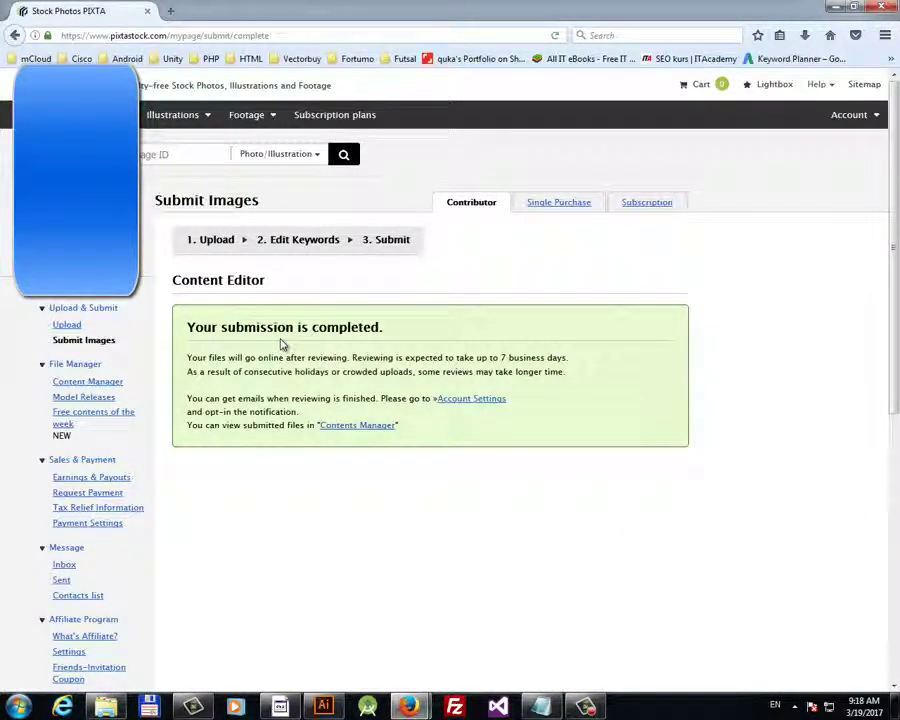
- View the submitted files in the Content Manager, and check the earnings from single purchases and subscriptions
left_click(104, 383)
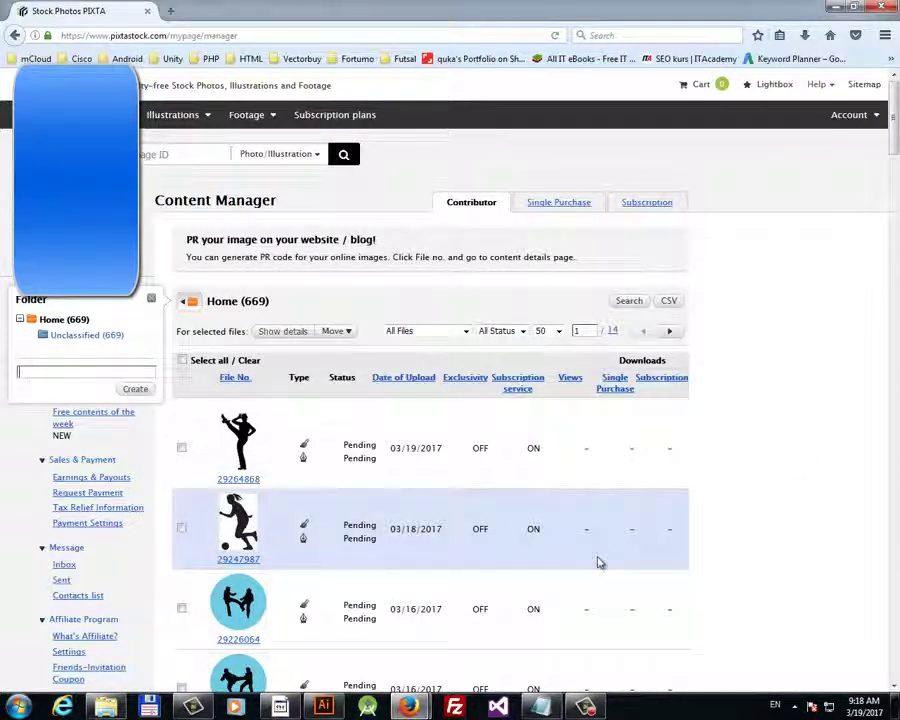
left_click(115, 481)
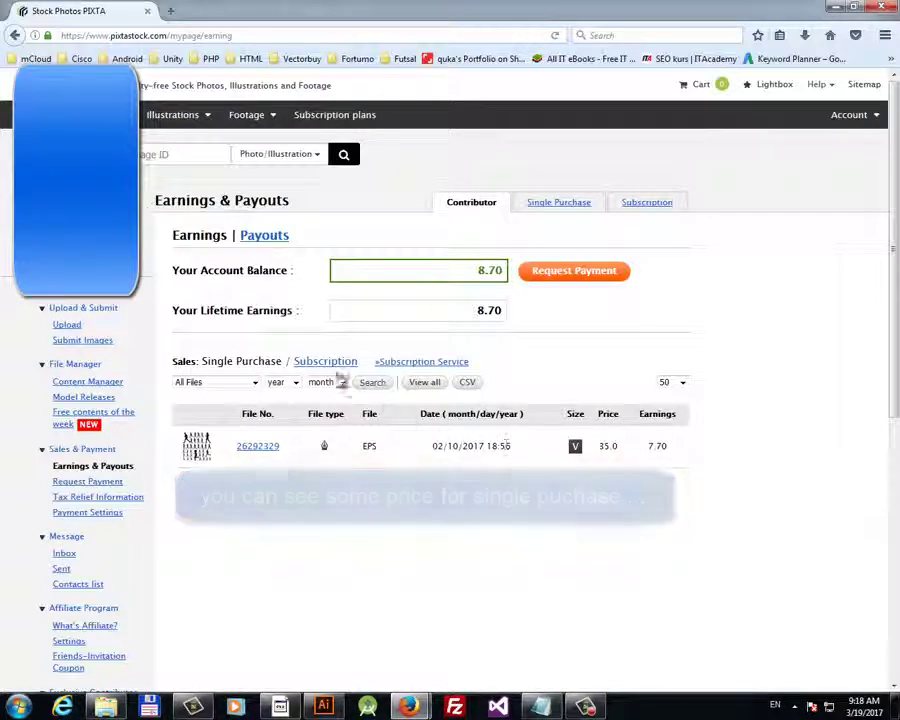
left_click(330, 362)
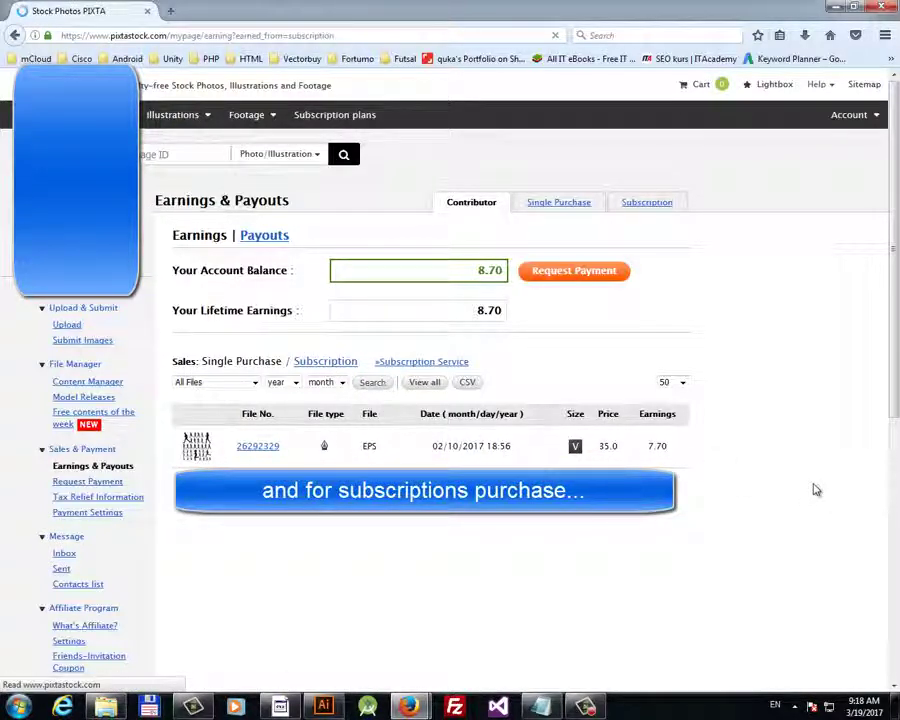